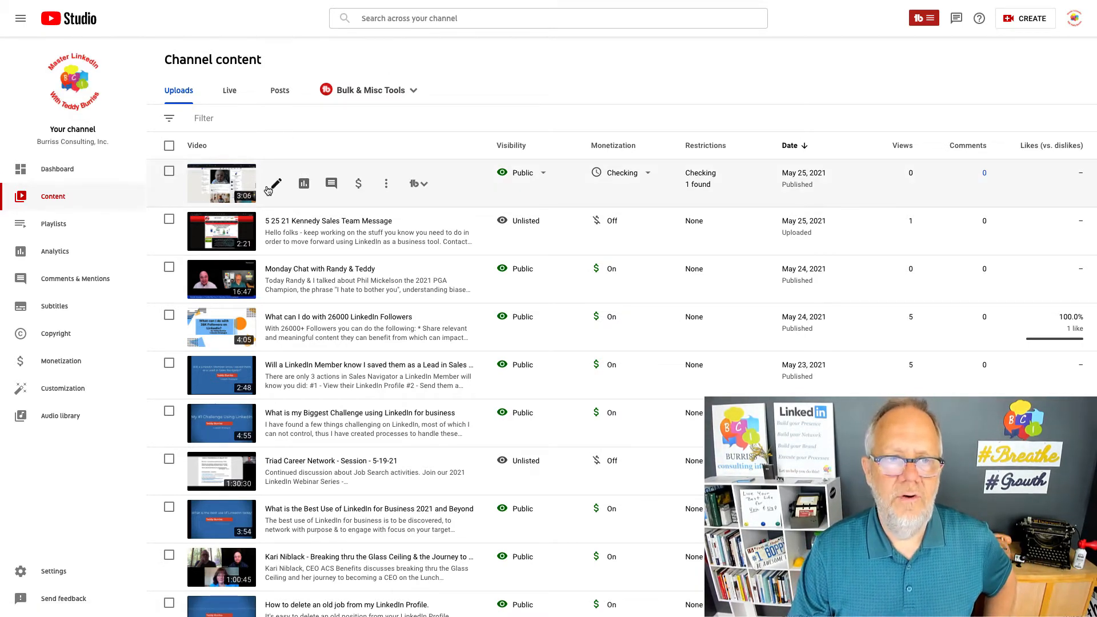
Open the details of the newest uploaded video, "Table of contents testing", and remove the placeholder line "Topic - two lines" from its description.
left_click(276, 185)
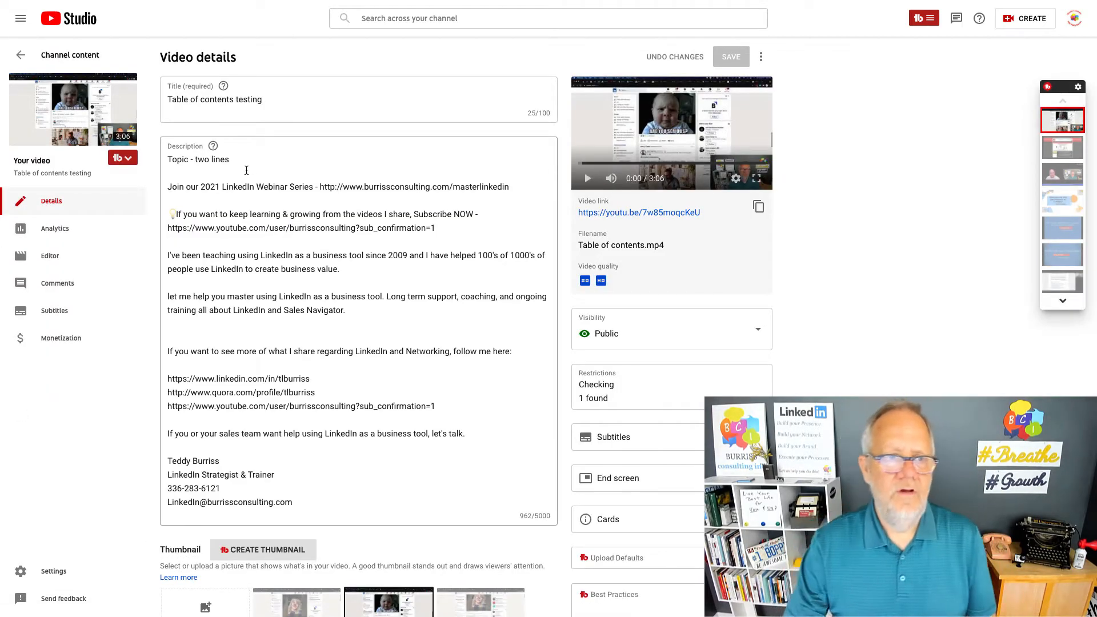
left_click(246, 168)
key("Up")
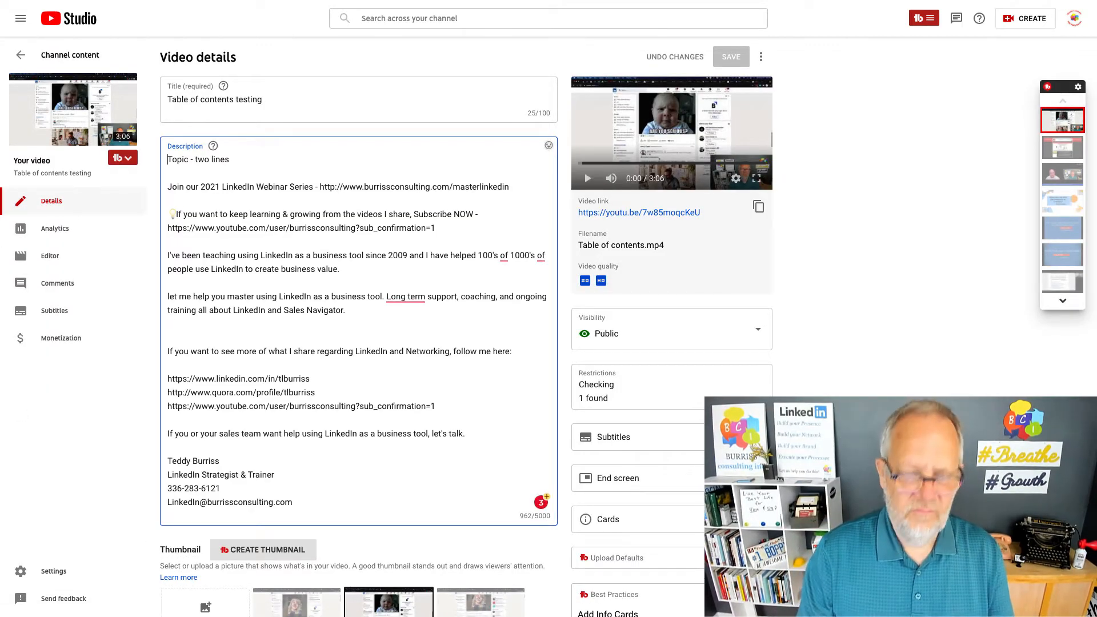
key("Return")
key("Return")
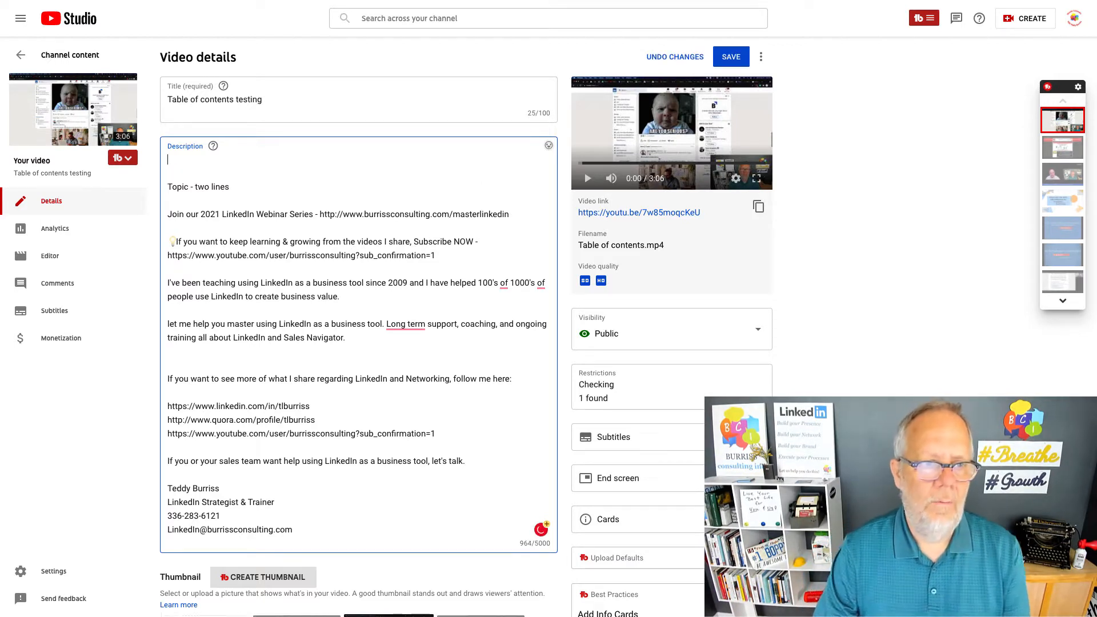
key("shift+End")
key("Delete")
key("Delete")
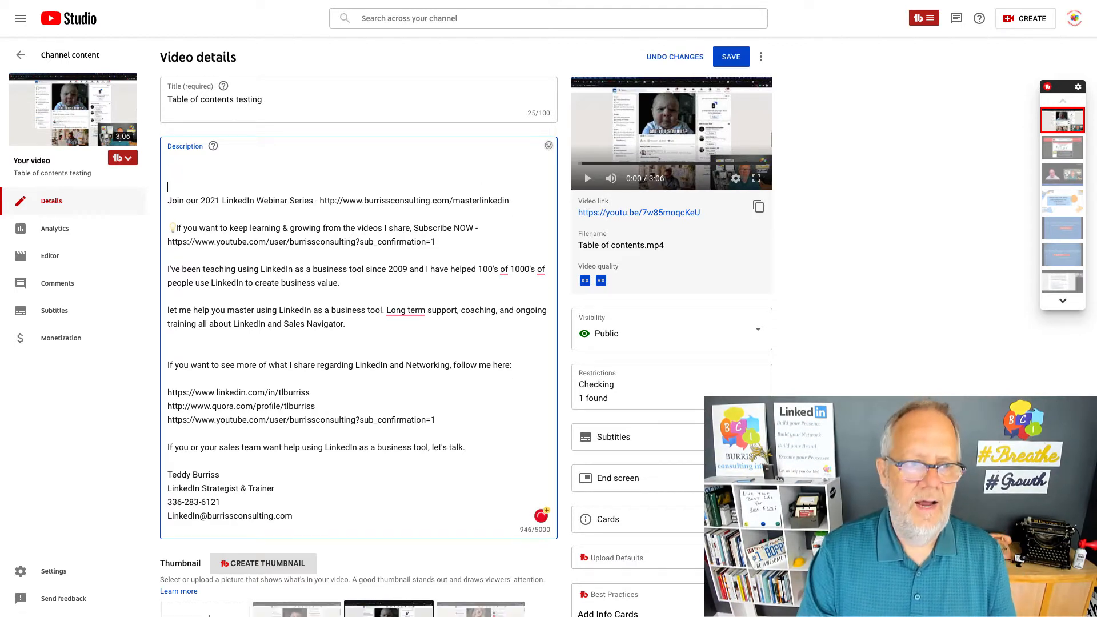
Add the heading "Table of Contents:" at the start of the video description, with blank lines below it.
left_click_drag(283, 207, 283, 369)
left_click(178, 162)
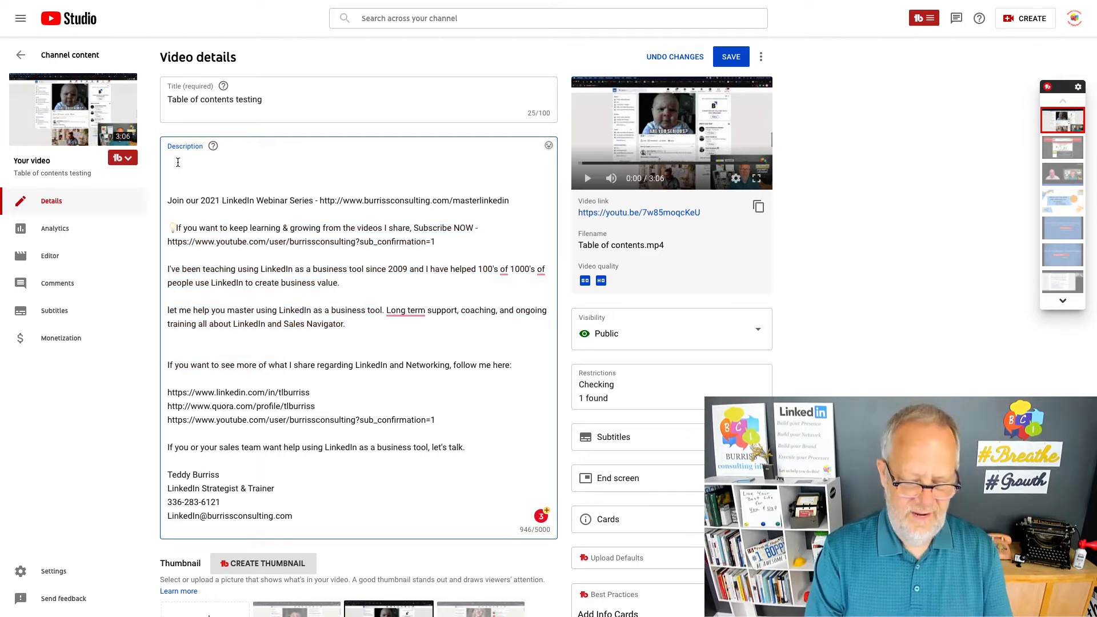
type("Table of ")
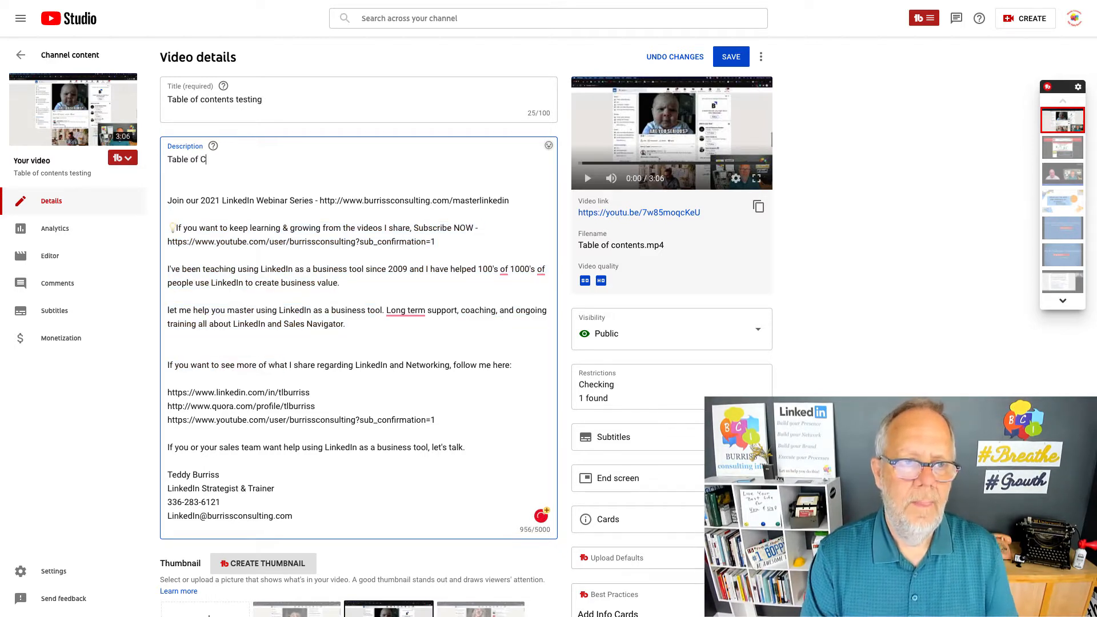
type("Contents:")
key("Return")
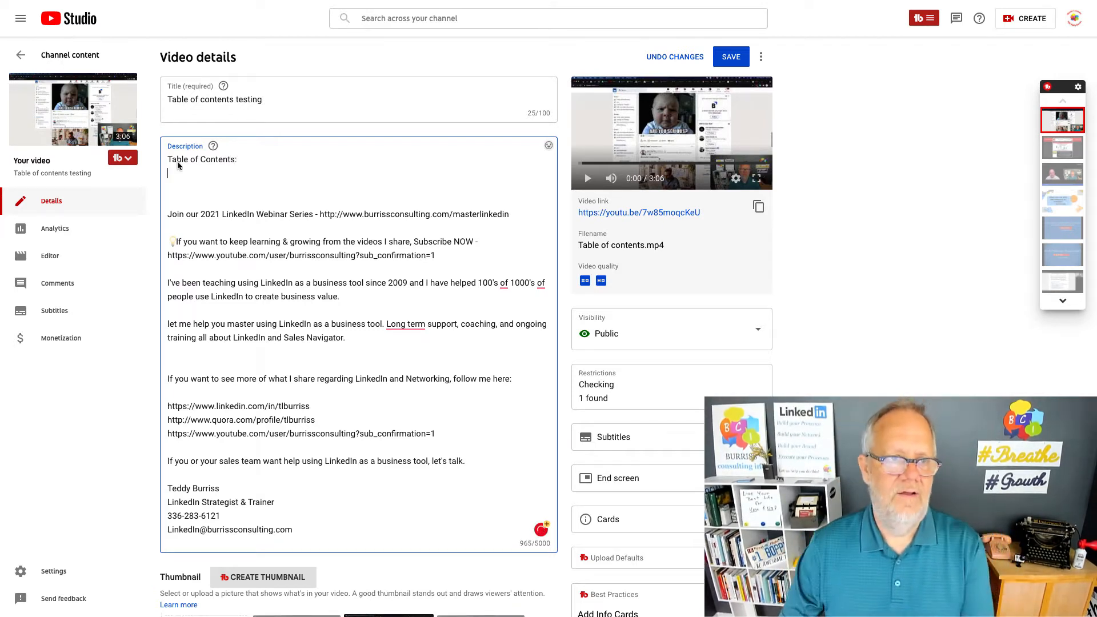
left_click_drag(263, 100, 149, 104)
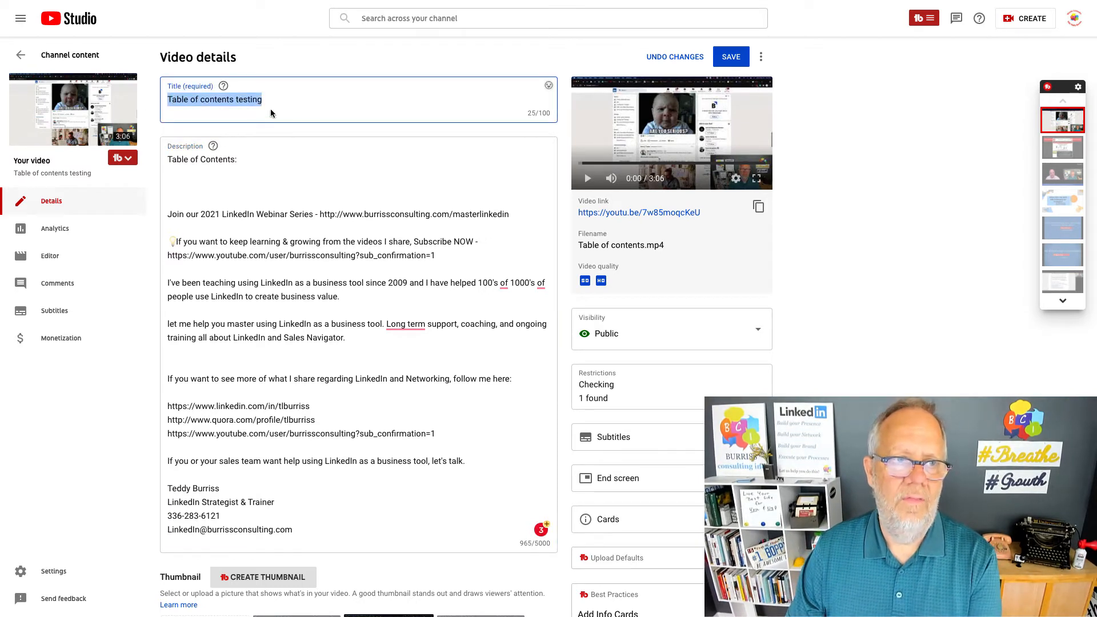
left_click(258, 161)
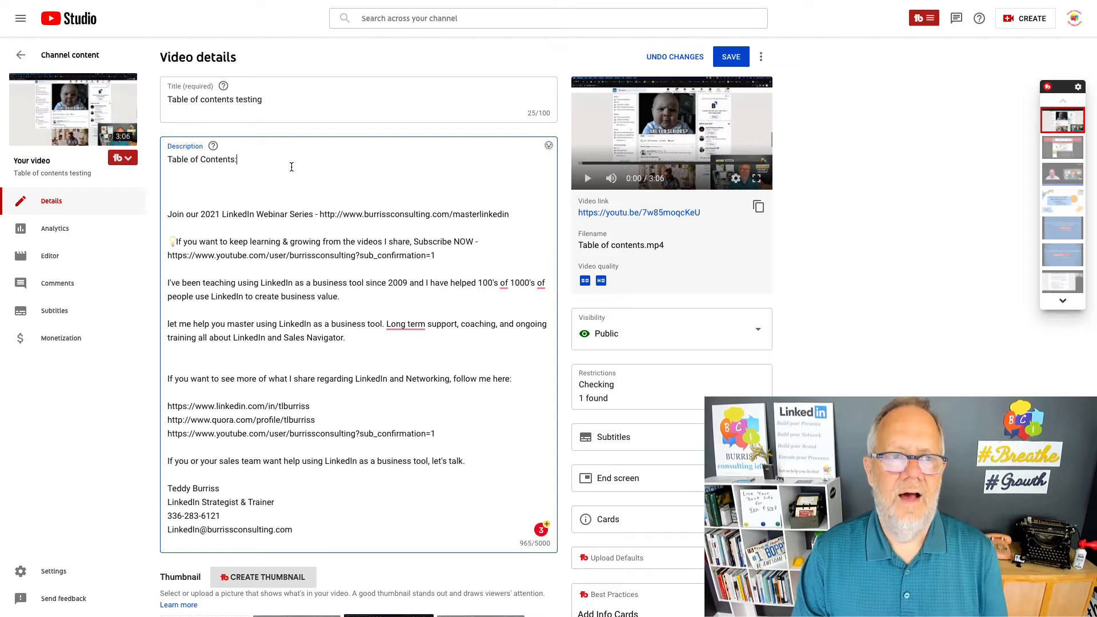
key("Return")
key("Return")
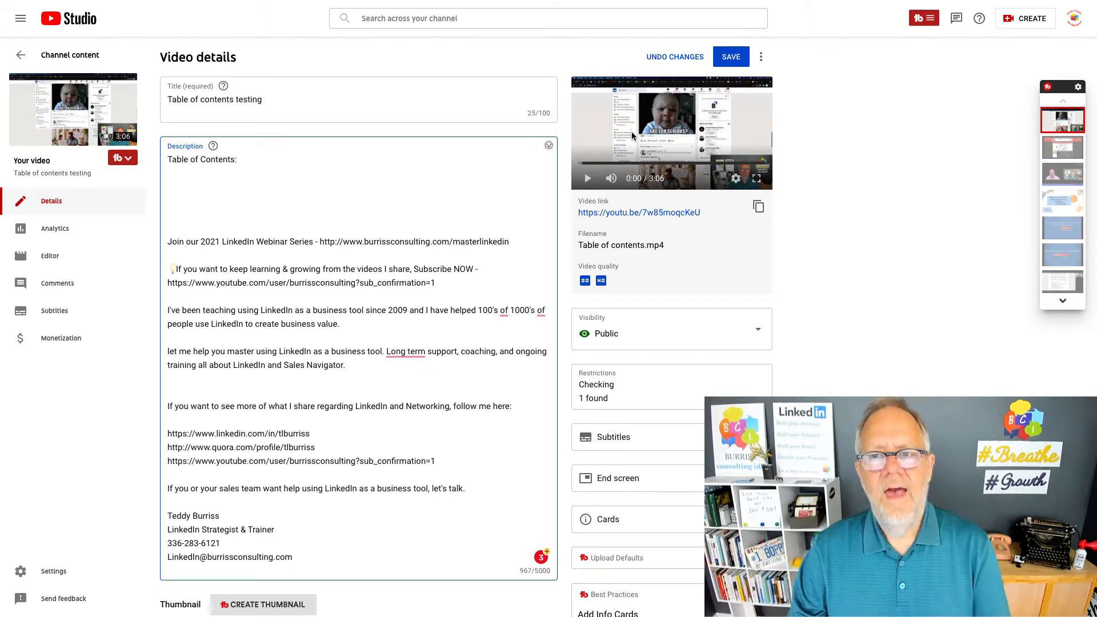
Play the preview video, pause it at 0:47, and add the entry "0:47 - Part 1" below the Table of Contents heading.
left_click(588, 181)
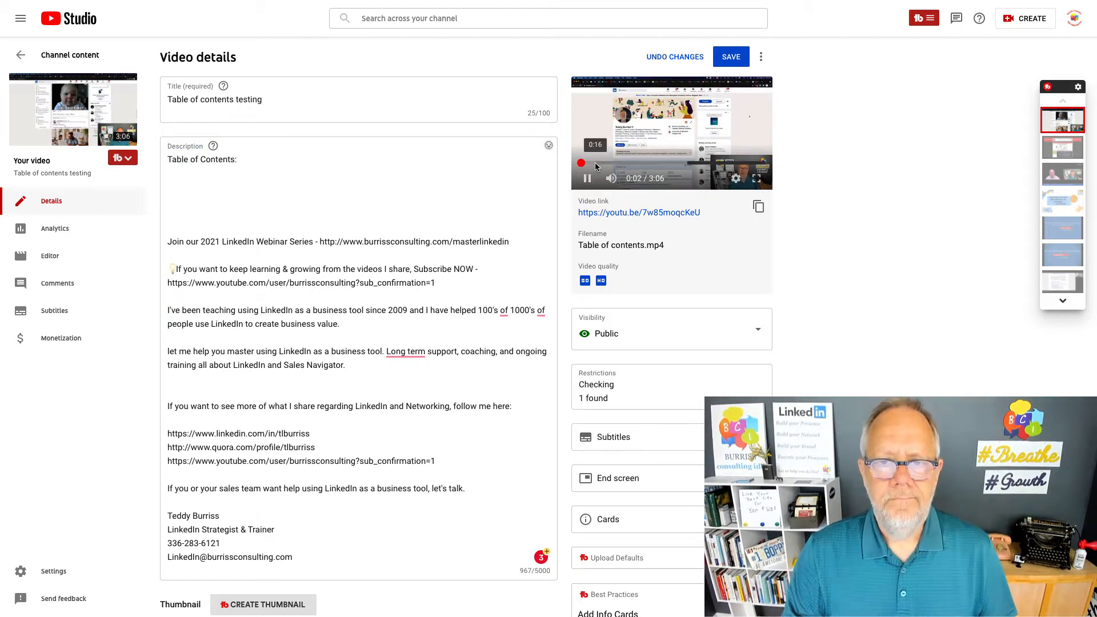
left_click_drag(591, 163, 617, 164)
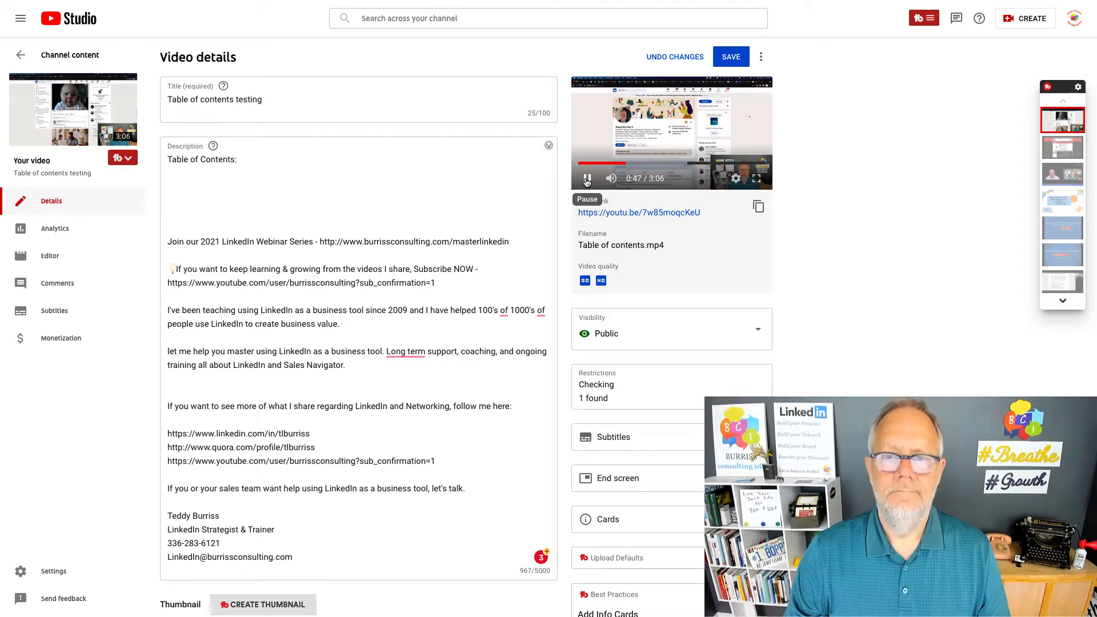
left_click(587, 181)
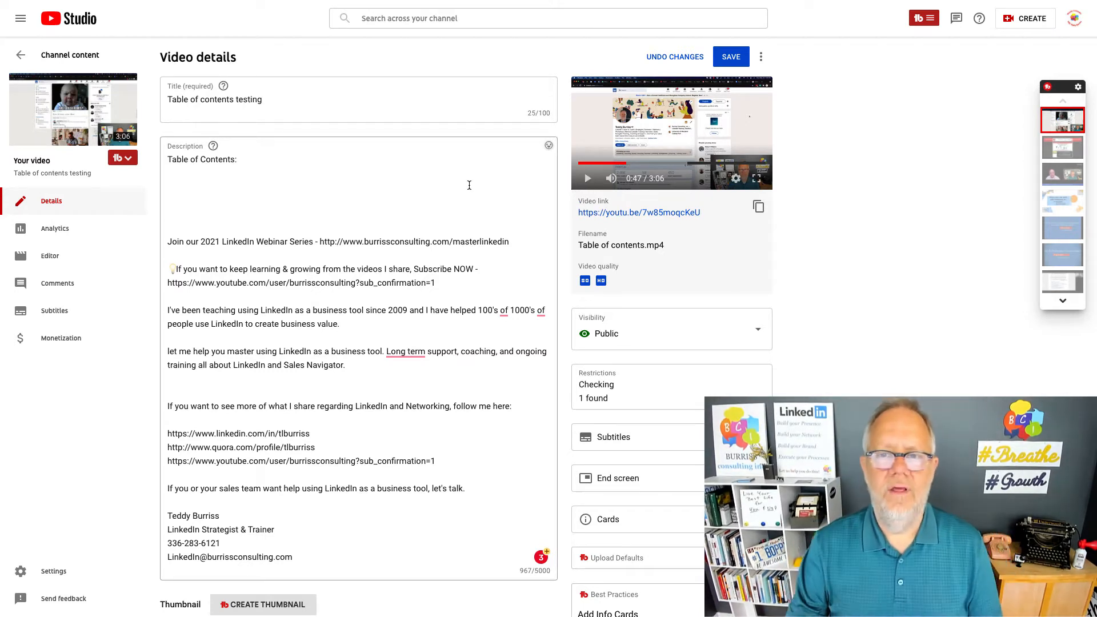
left_click(204, 184)
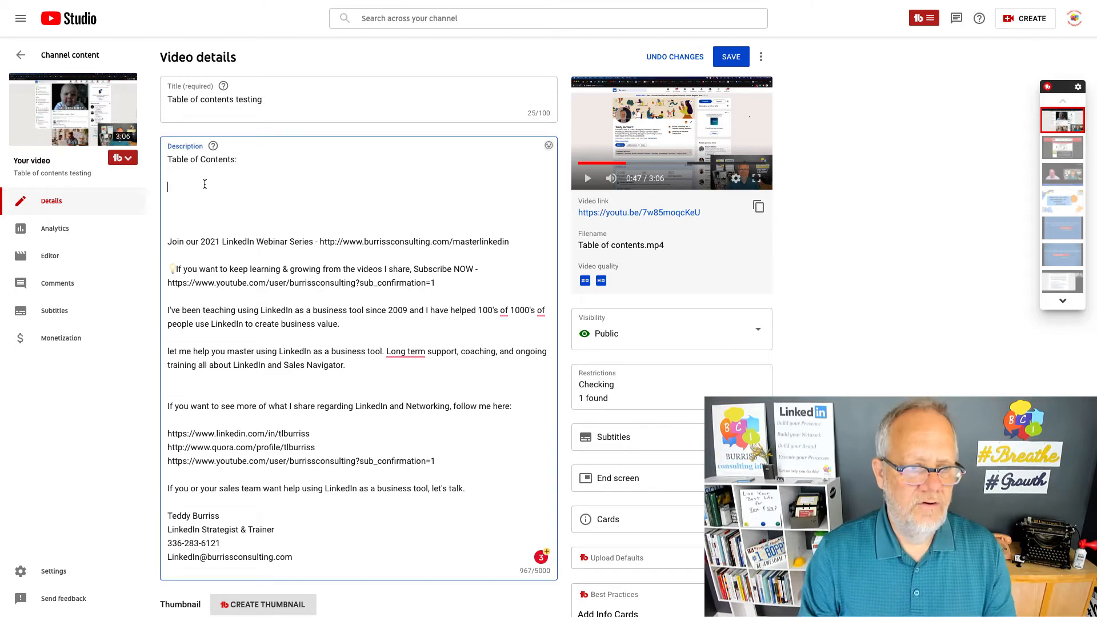
type("o:4")
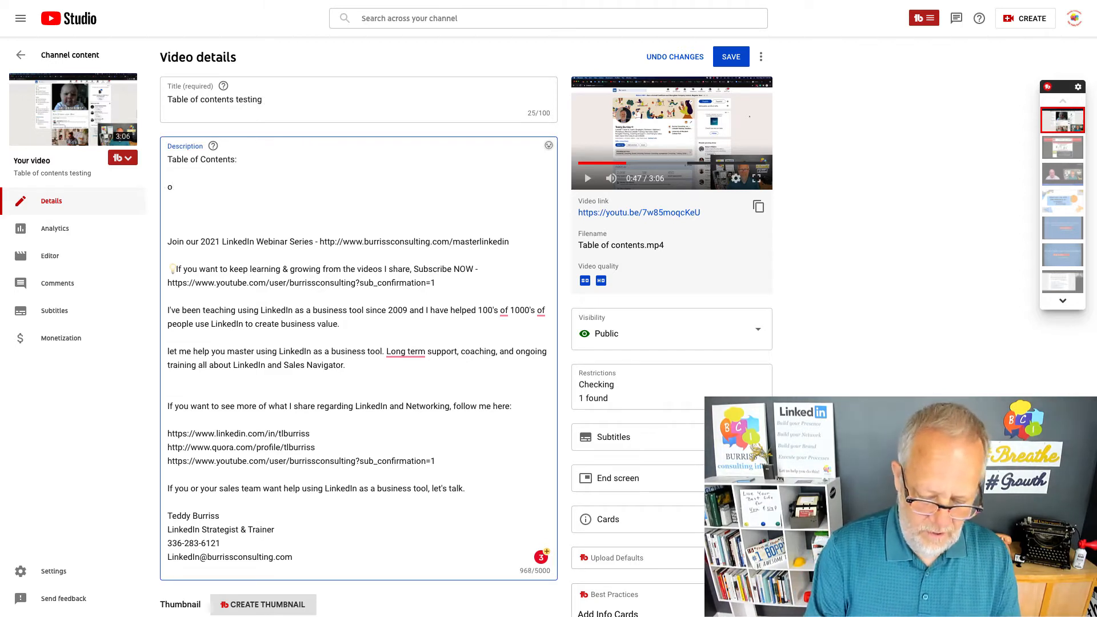
type("7 - Par")
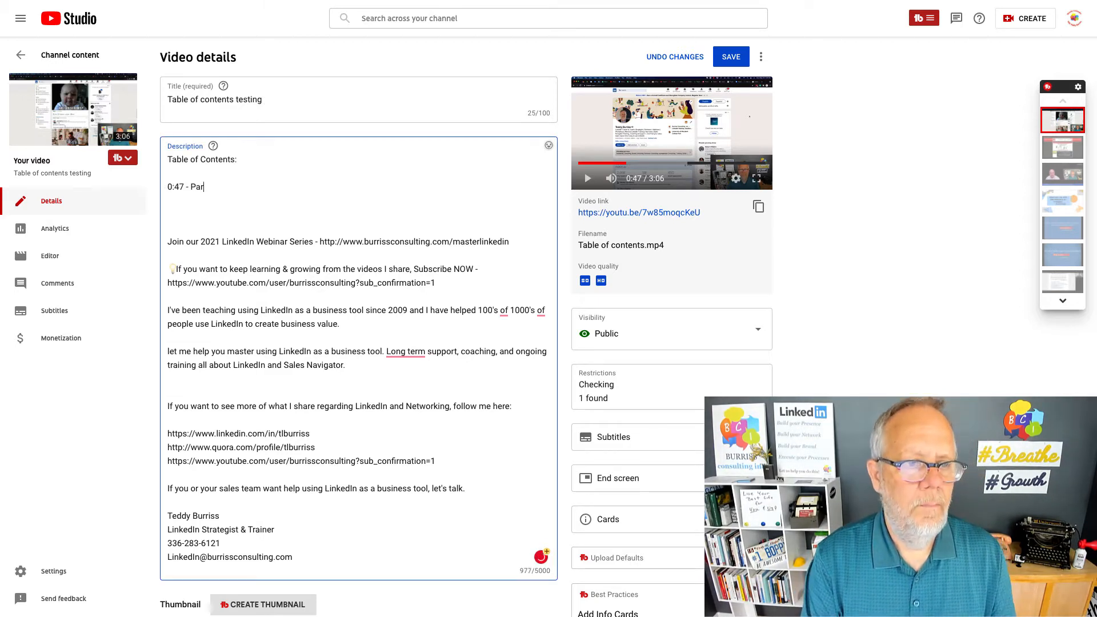
type("t 1")
key("Return")
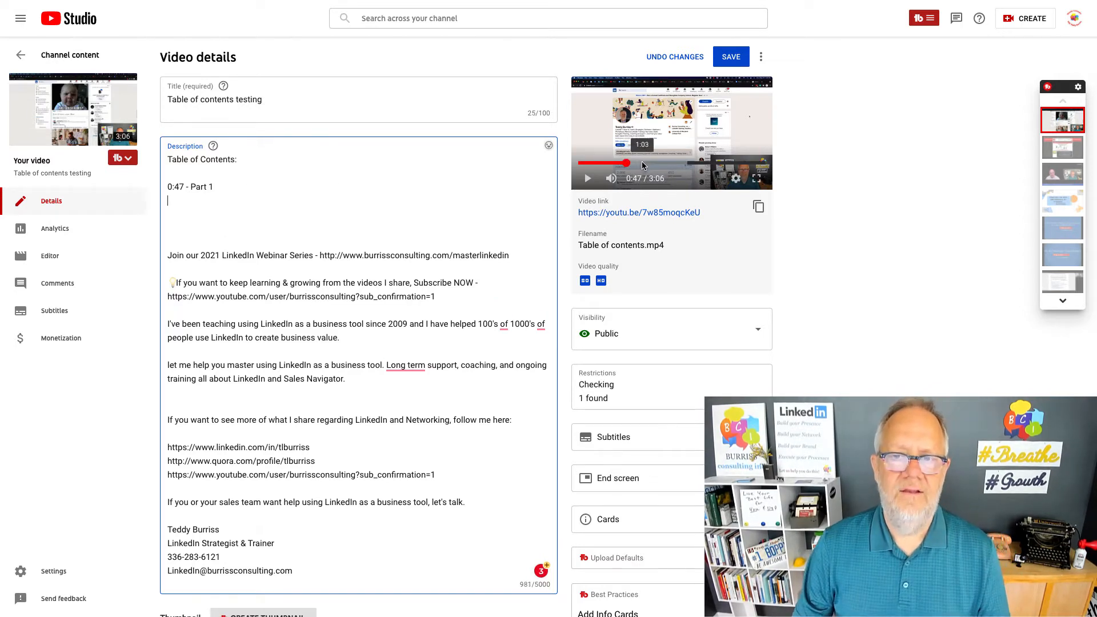
Advance the preview video to 1:21 and add the entry "1:22 - Part 2" below the Part 1 line.
left_click(656, 164)
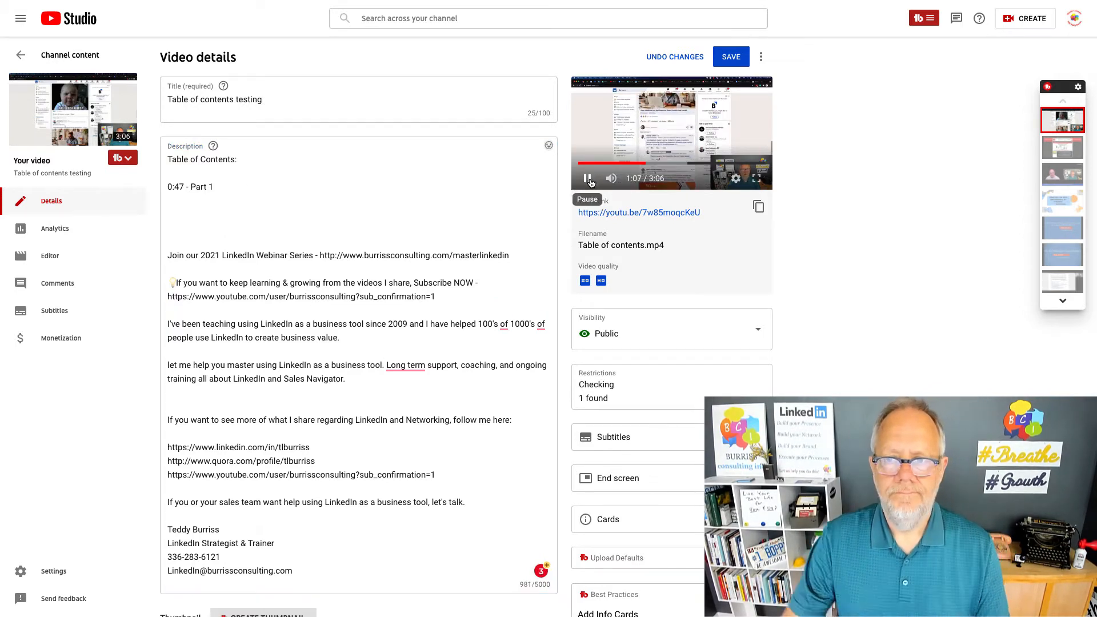
left_click(588, 179)
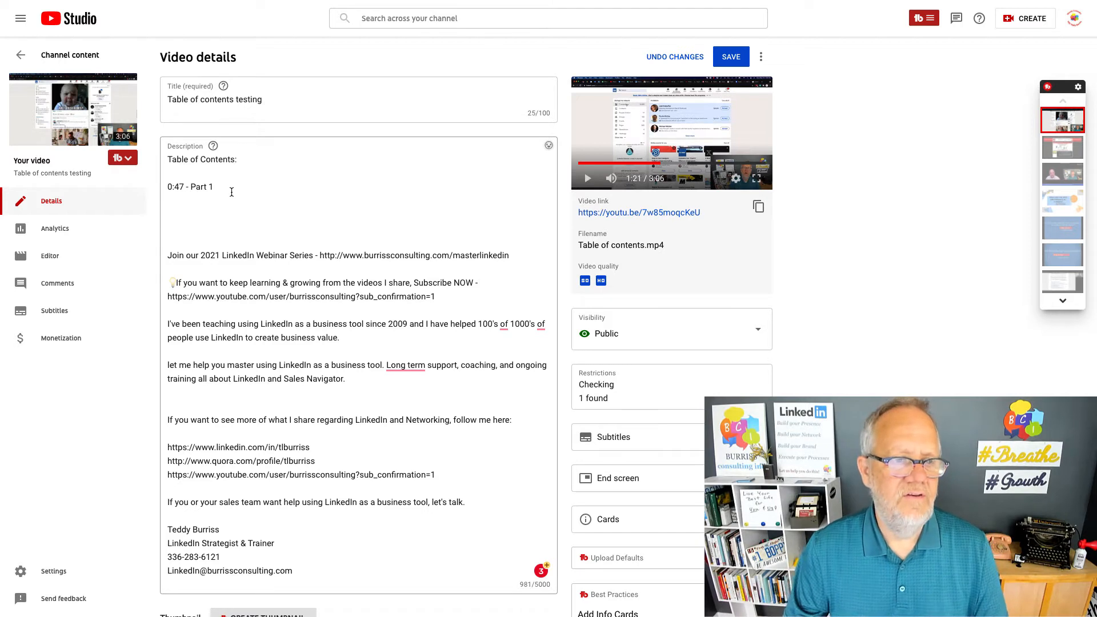
left_click(232, 191)
key("Return")
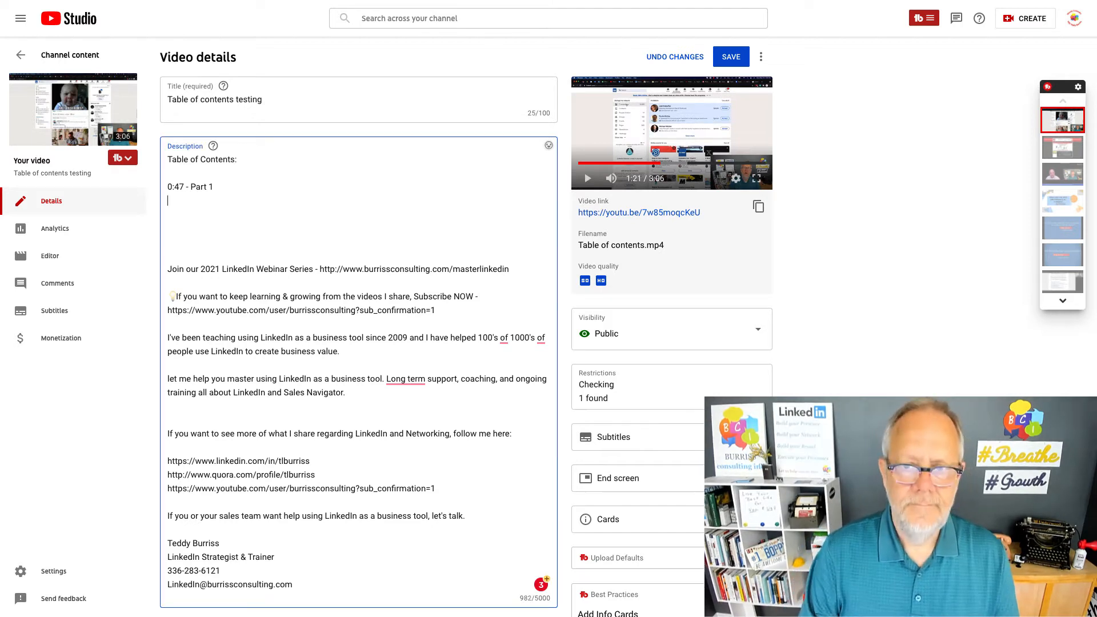
type("1:")
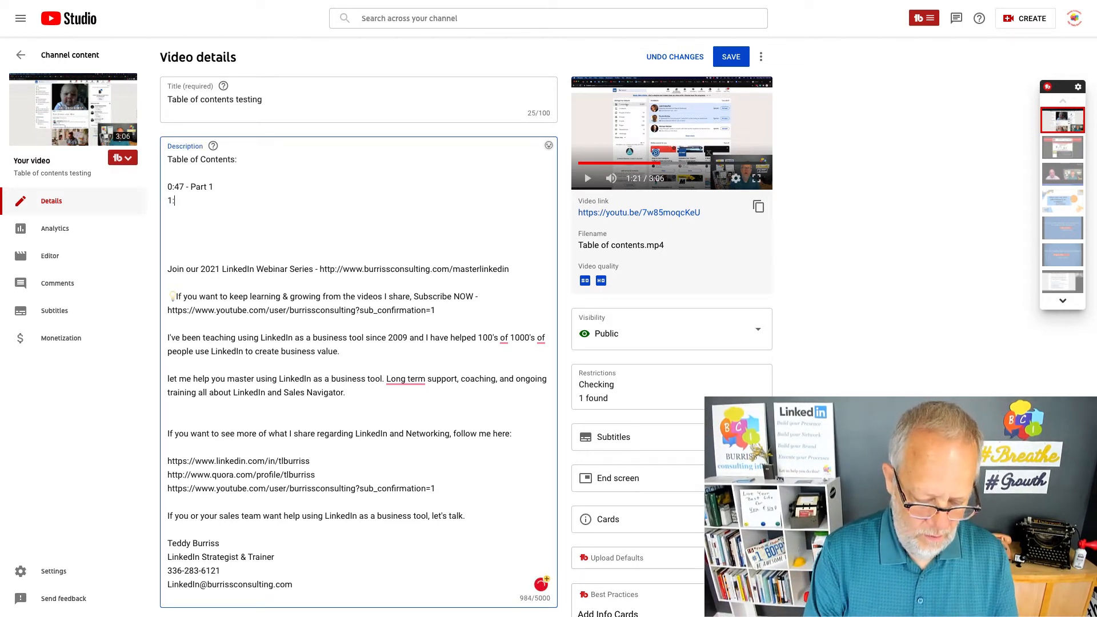
type("22")
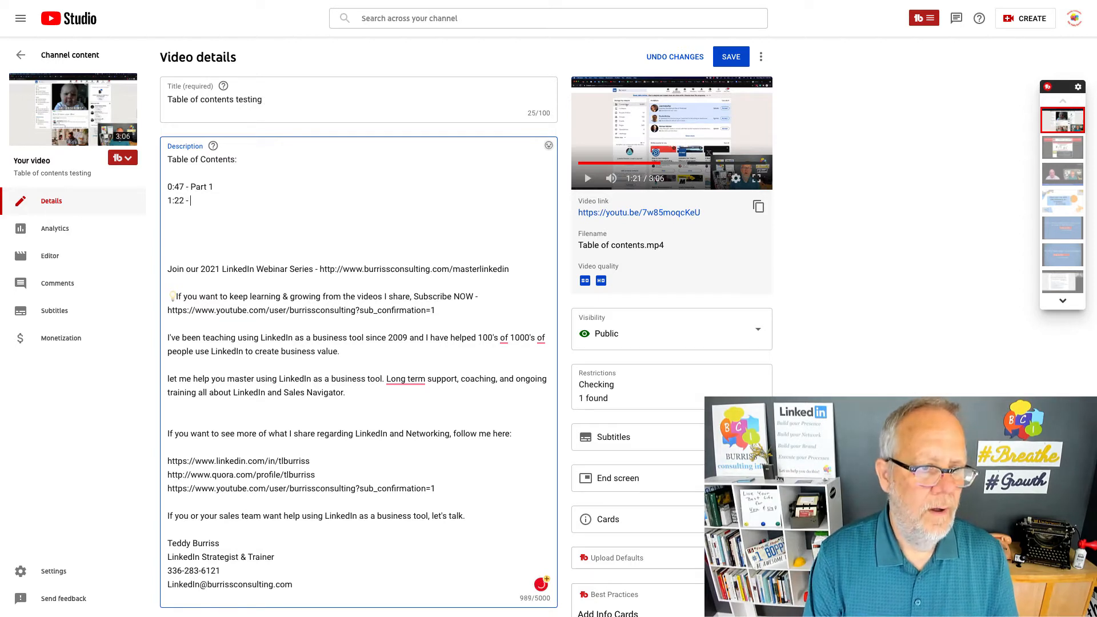
type(" - Part 2")
key("Return")
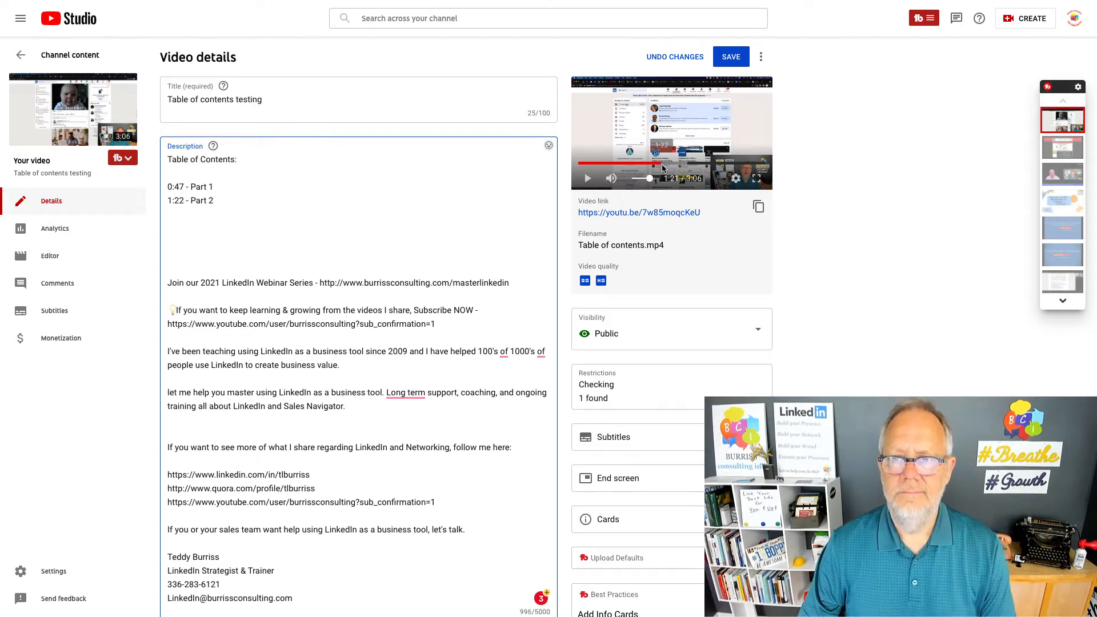
Advance the preview video to 1:58 and add the entry "1:57 - Part 3" below the Part 2 line.
left_click(587, 179)
left_click(696, 164)
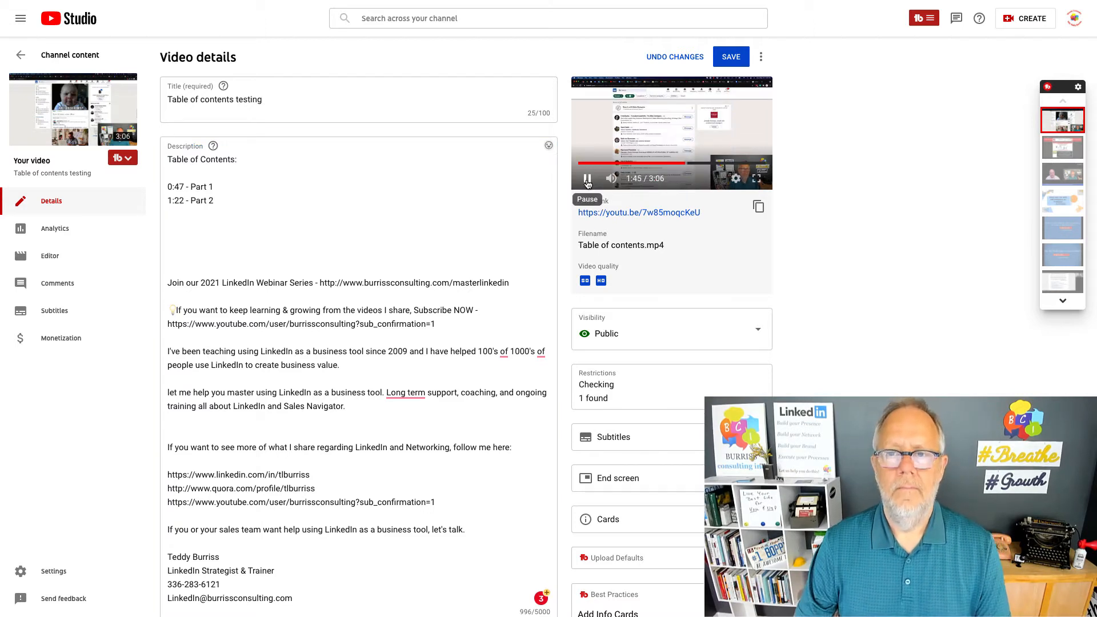
left_click(589, 180)
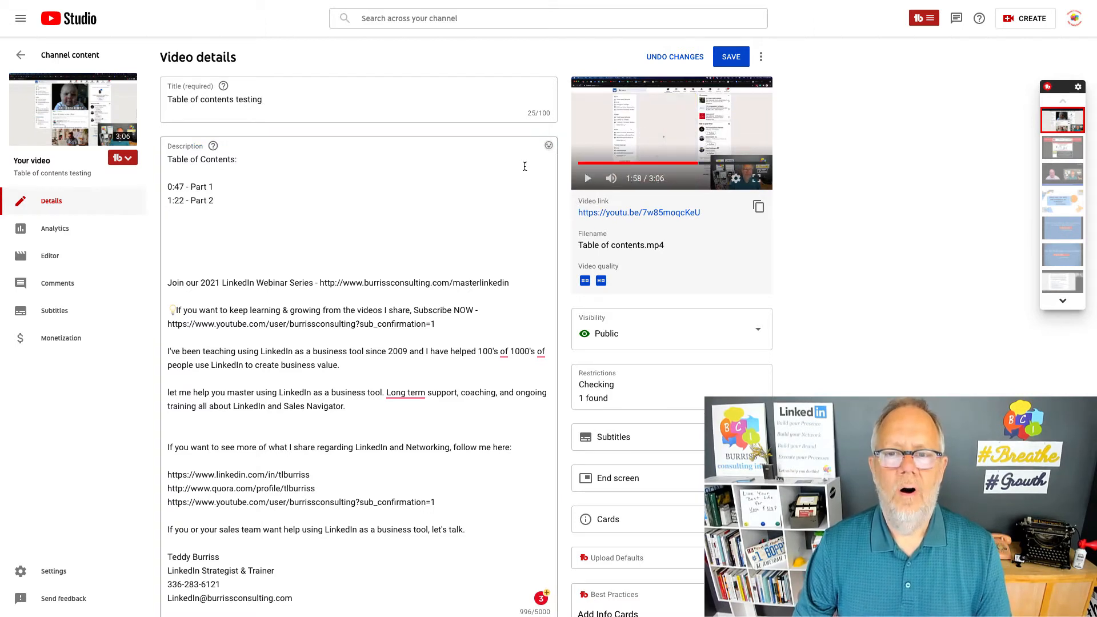
left_click(173, 219)
type("1:")
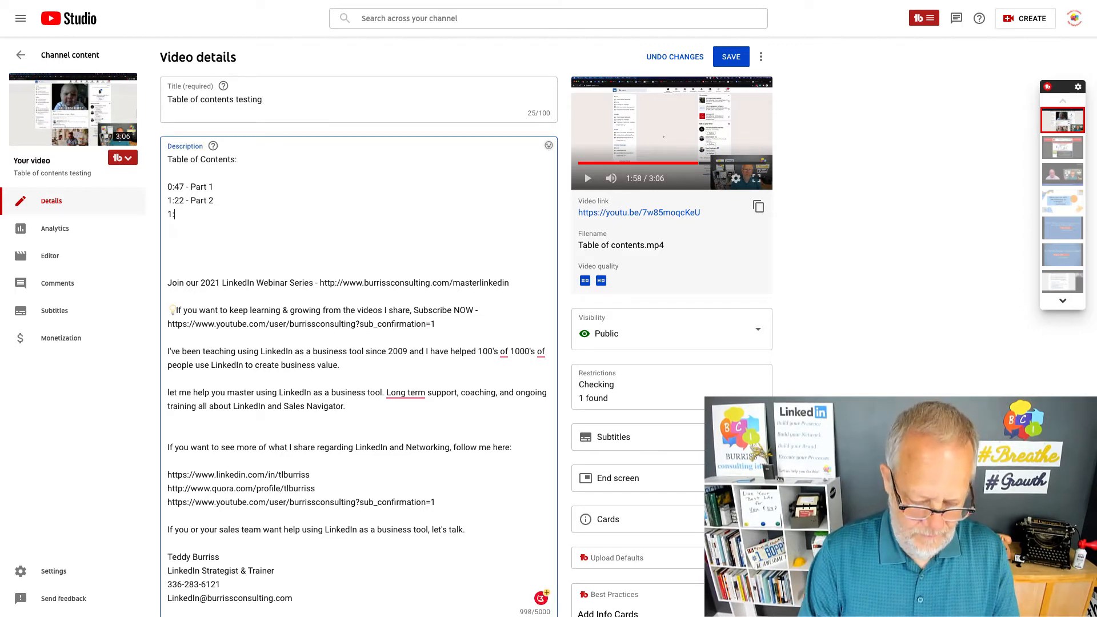
type("57 ")
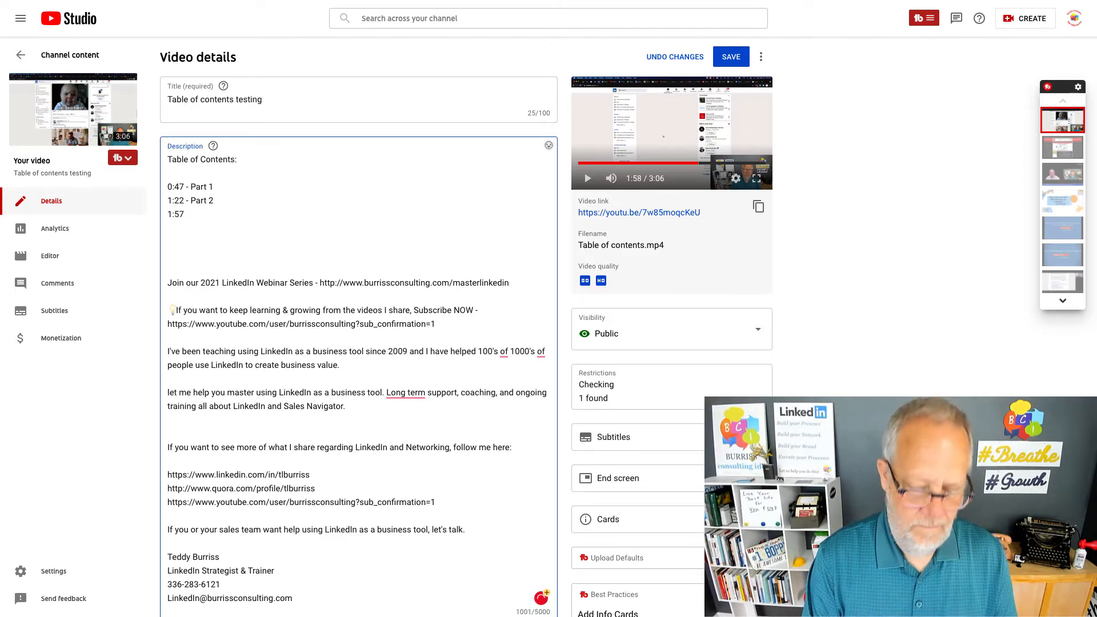
type("- Part")
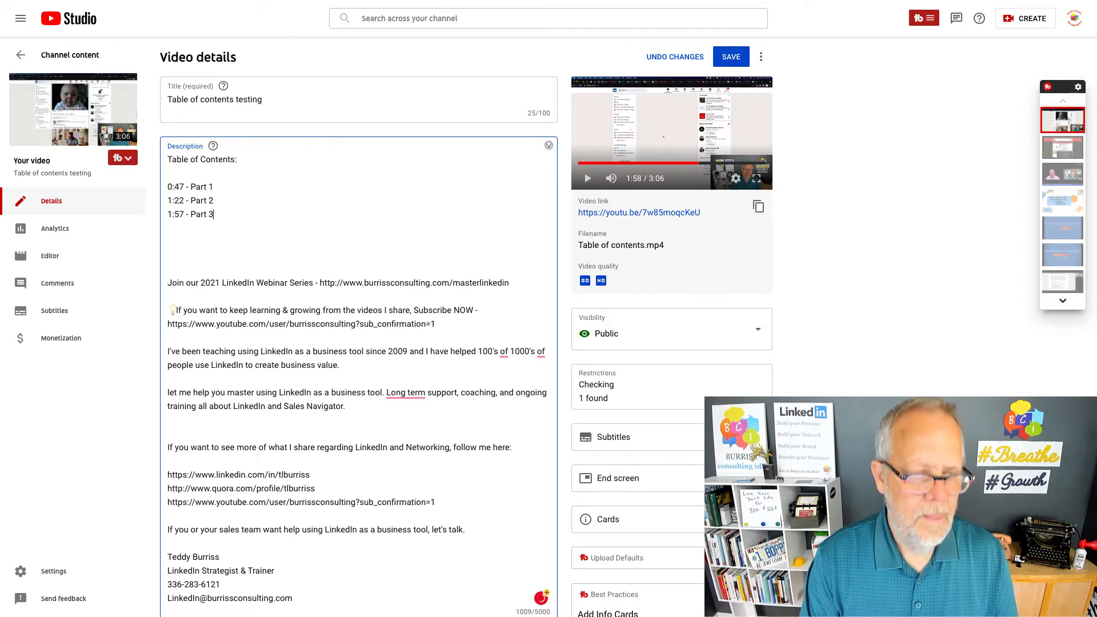
type(" 3")
key("Return")
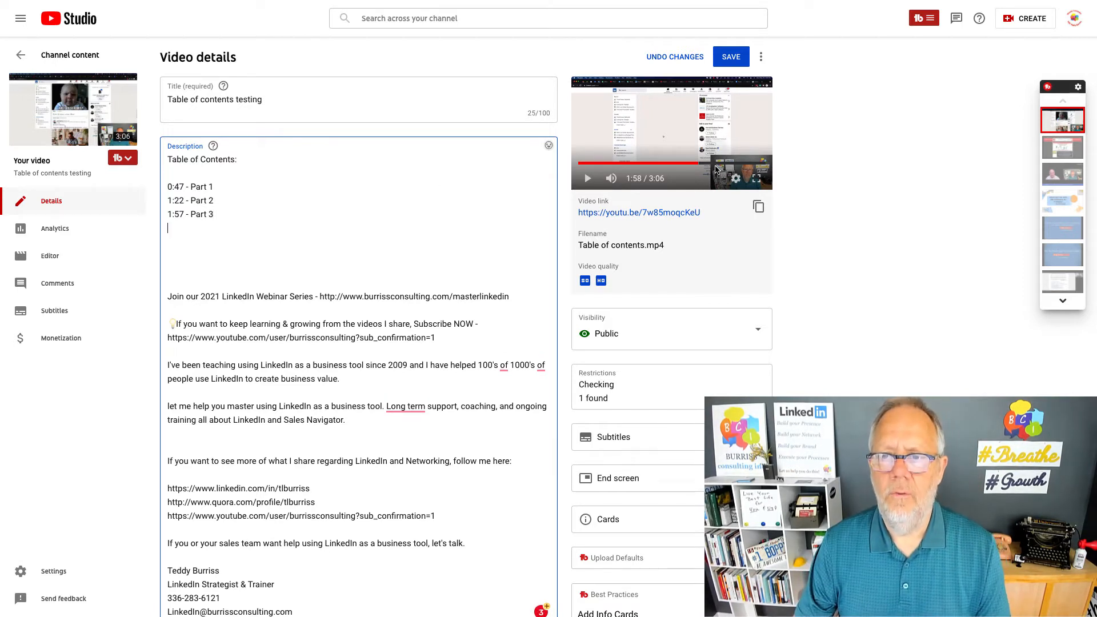
Advance the preview video to 2:40 and add the entry "2:40 - Part 4" below the Part 3 line.
left_click(716, 164)
left_click(587, 179)
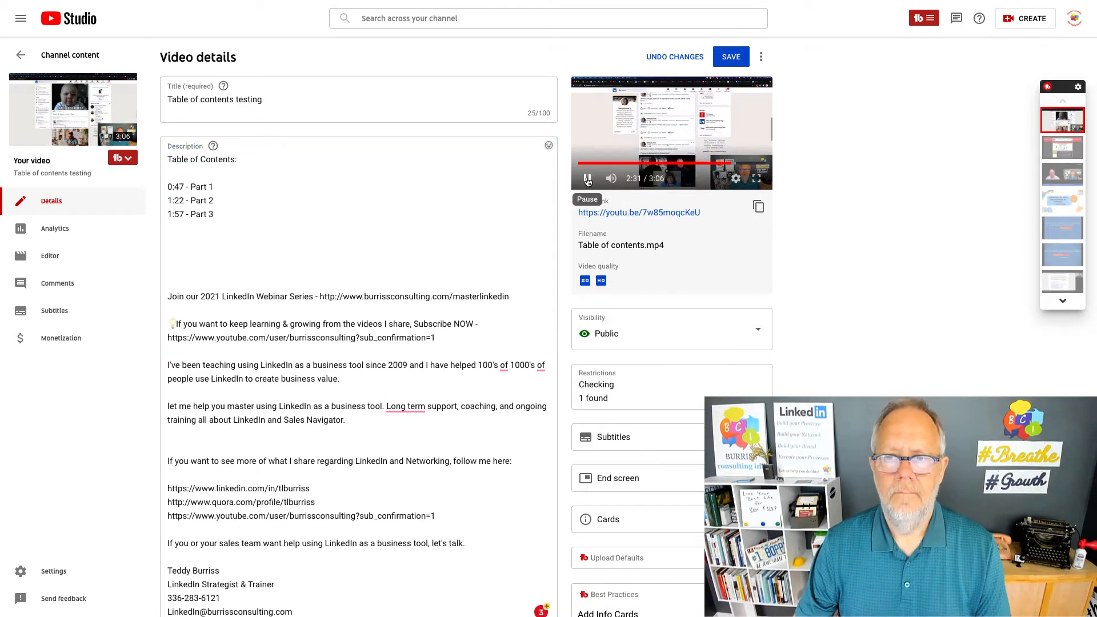
left_click(587, 180)
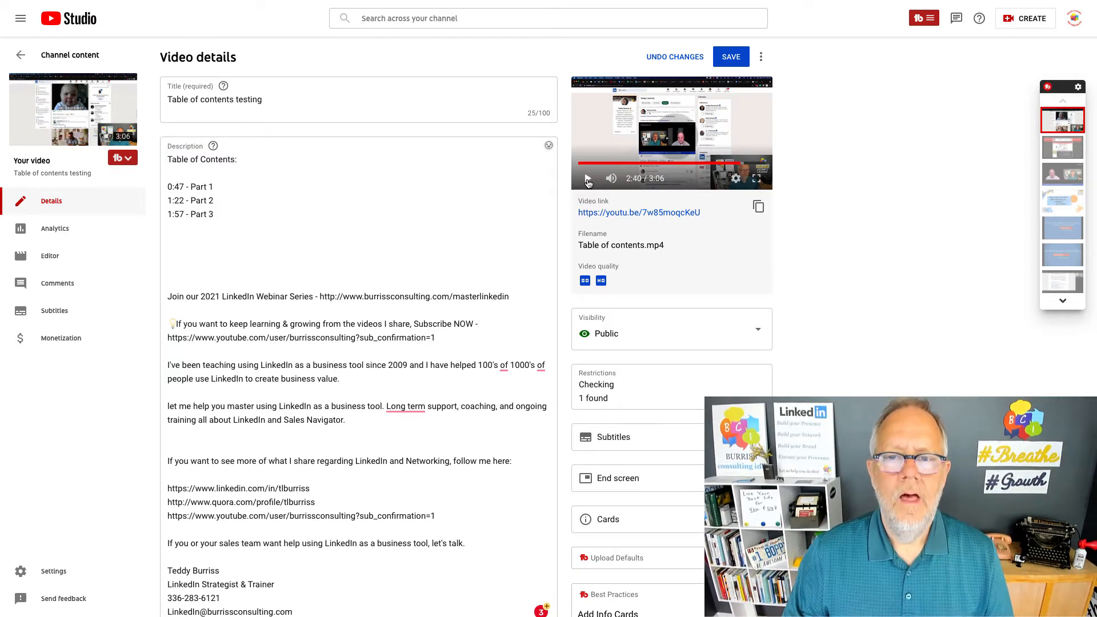
left_click(227, 217)
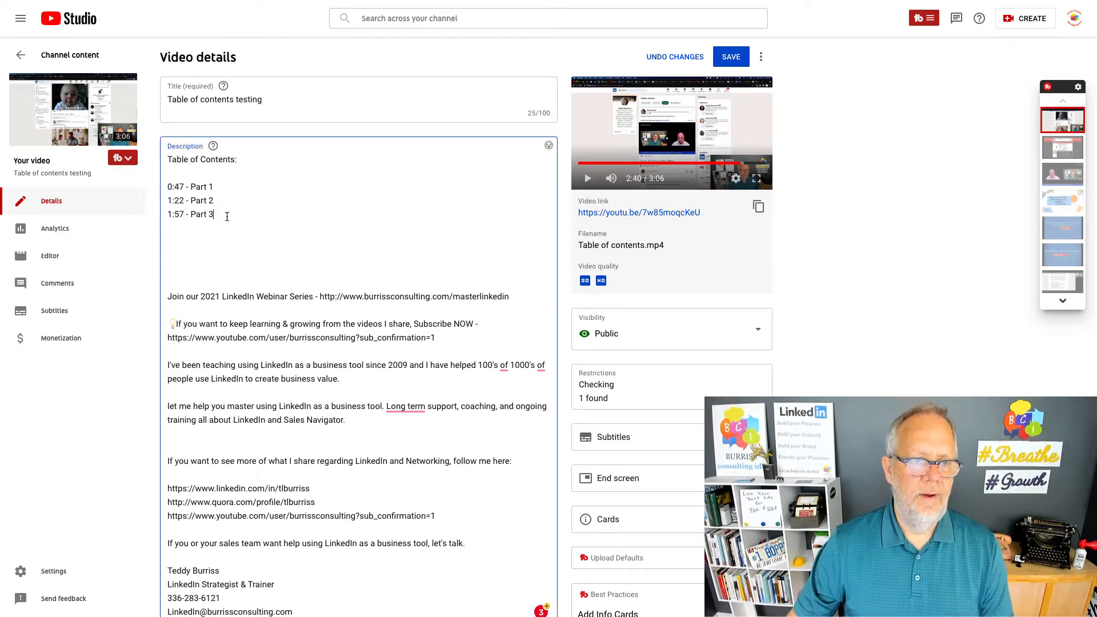
key("Return")
type("2:40 - Part 4")
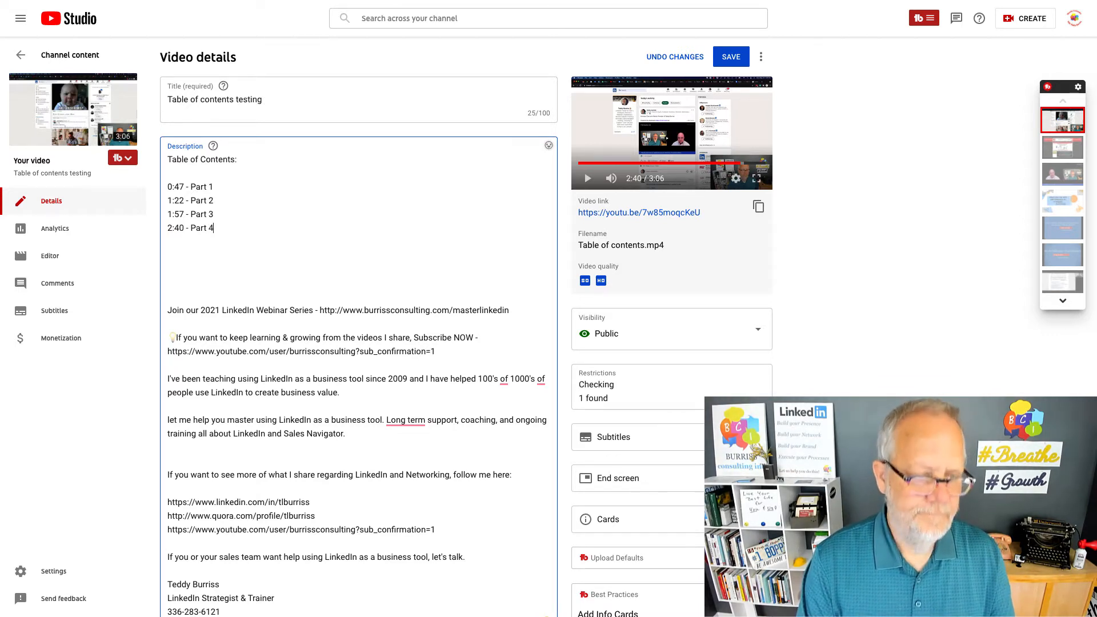
Add "This is only an example of manually adding a Table of Contents to you YouTube Videos:" below the timestamp entries and save the changes.
key("Down")
key("Down")
key("Down")
key("BackSpace")
key("Return")
type("This i")
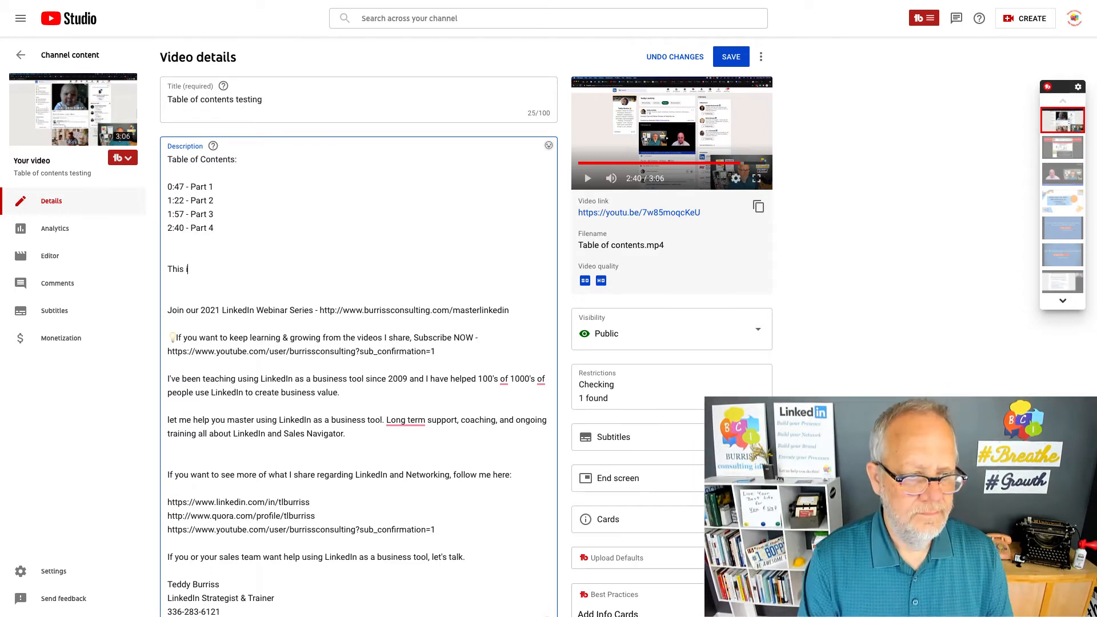
type("s only an example of manually a")
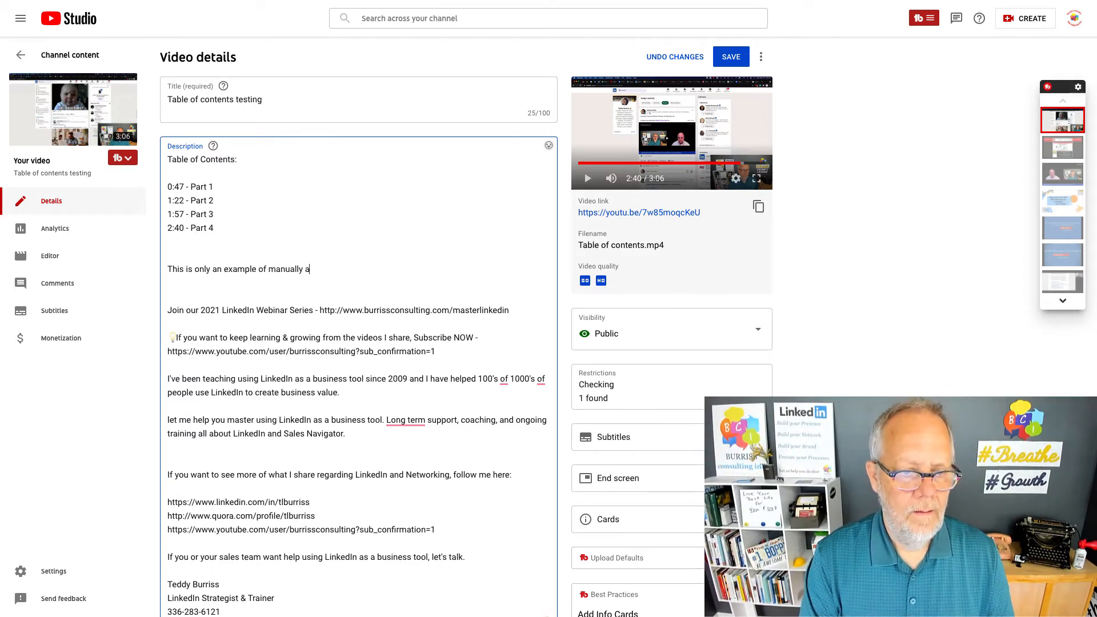
type("dding a Table of Contents to you YouTube ")
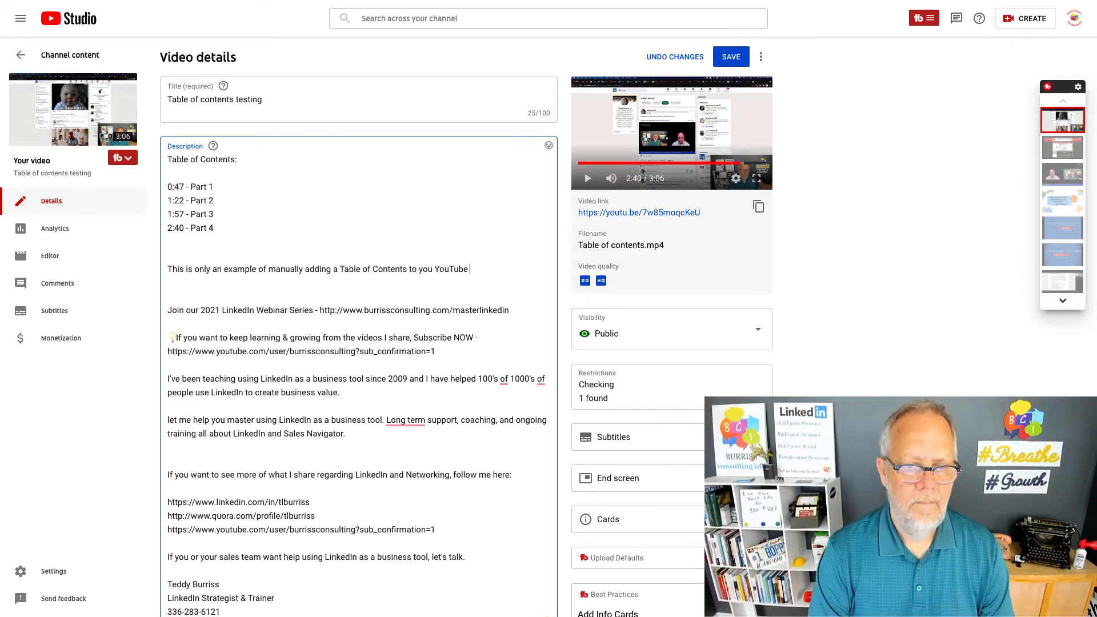
type("Videos:")
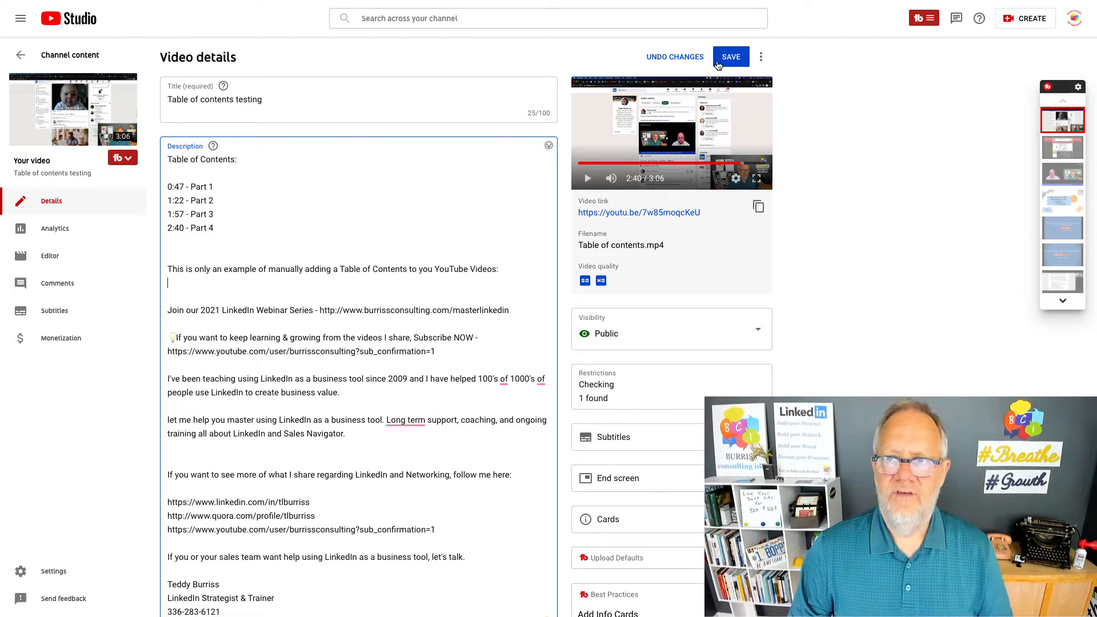
left_click(725, 56)
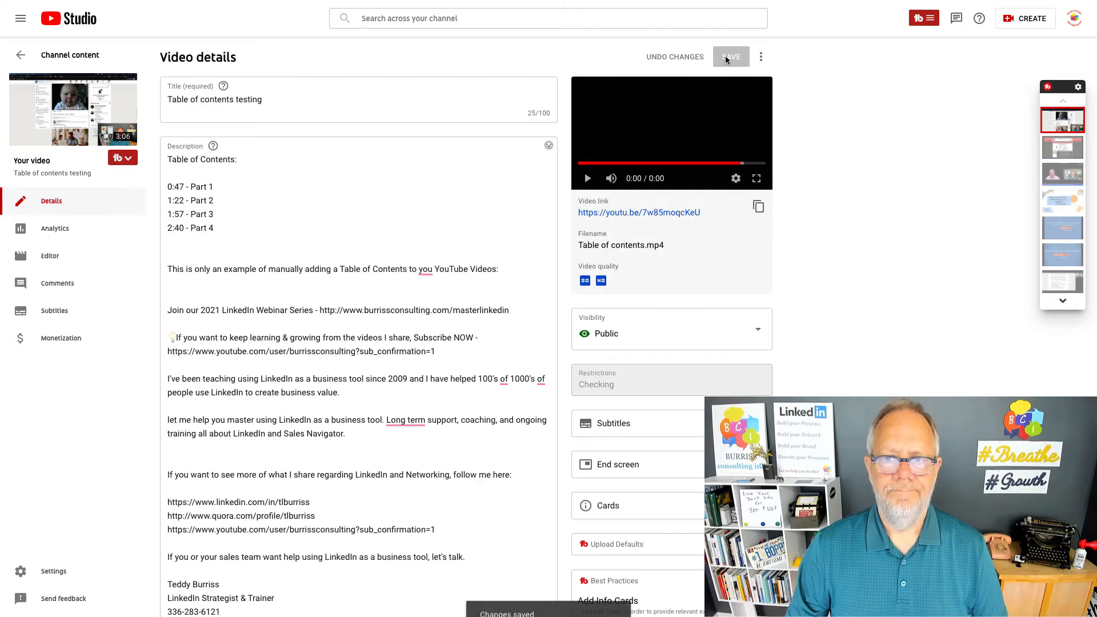
Open the video's public page on YouTube and expand its full description to check the table of contents.
mouse_move(75, 113)
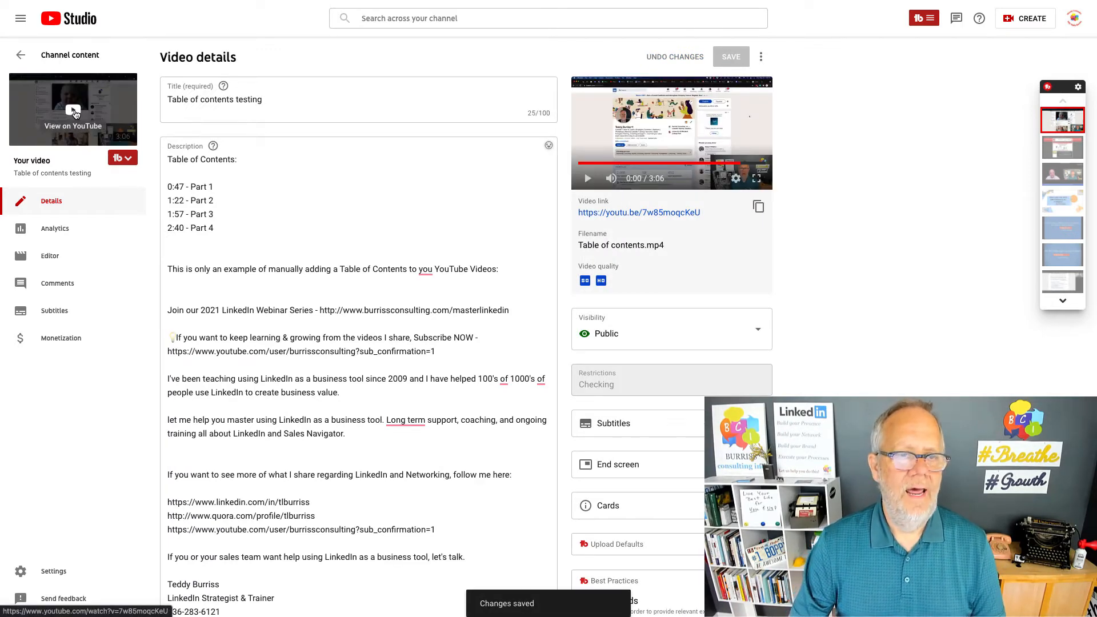
left_click(75, 114)
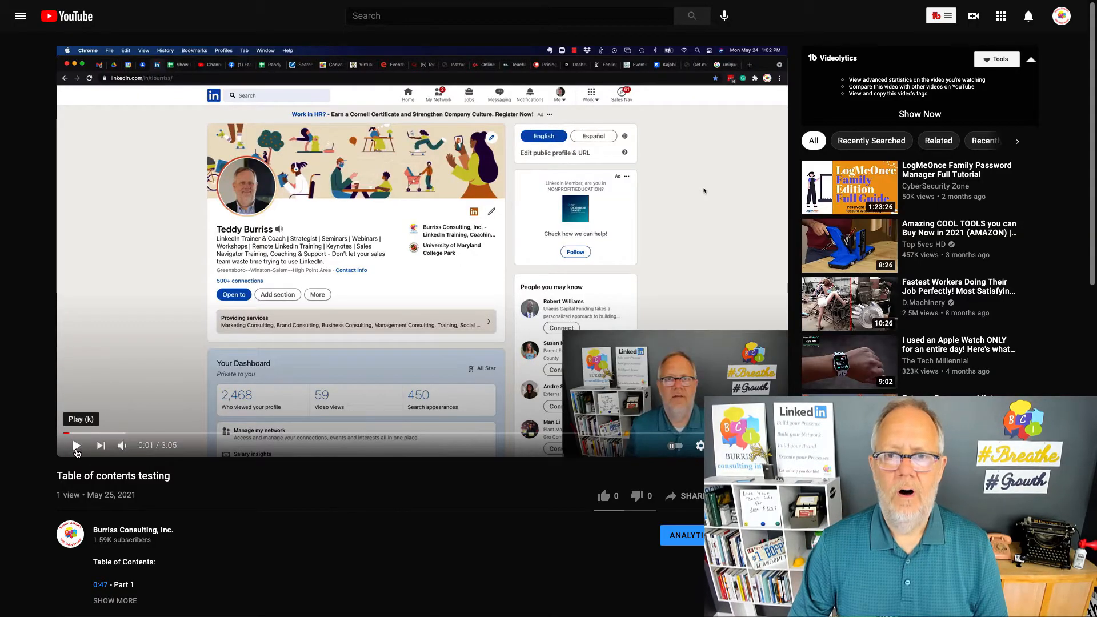
scroll(335, 536, "down", 2)
scroll(335, 536, "down", 1)
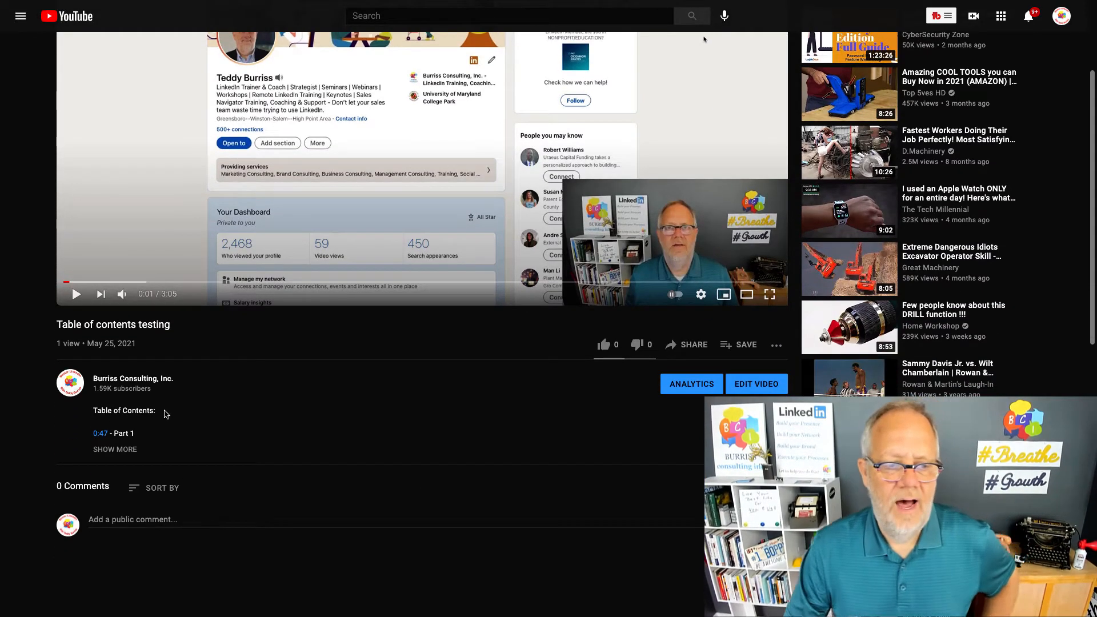
left_click_drag(102, 411, 166, 414)
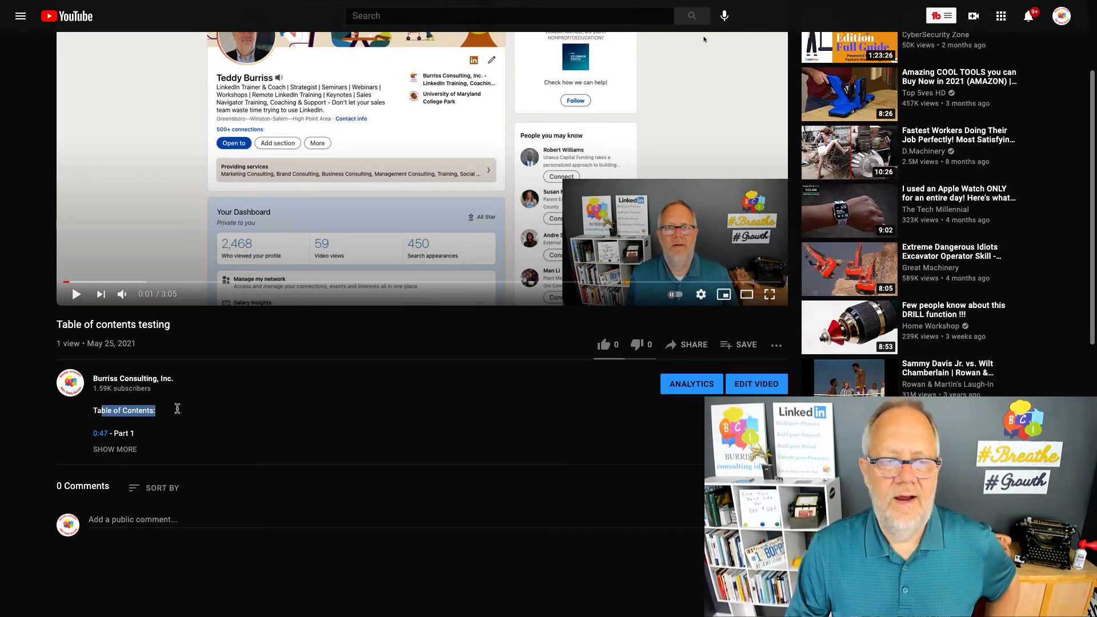
left_click(114, 449)
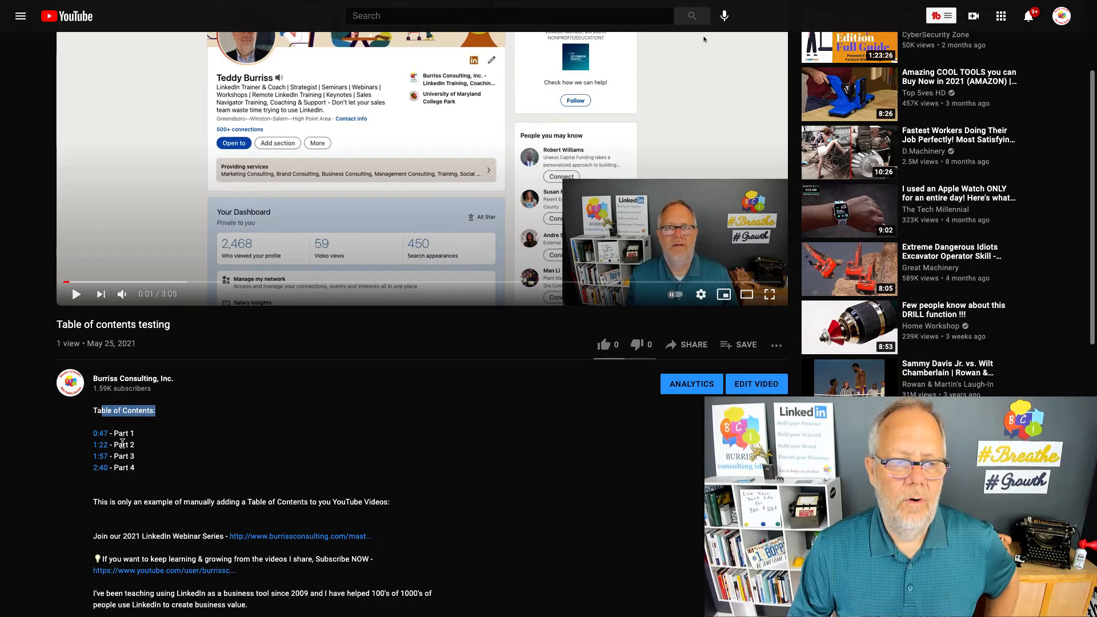
Test the 0:47 and 1:22 timestamp links in the description, pausing playback after each jump.
left_click(102, 436)
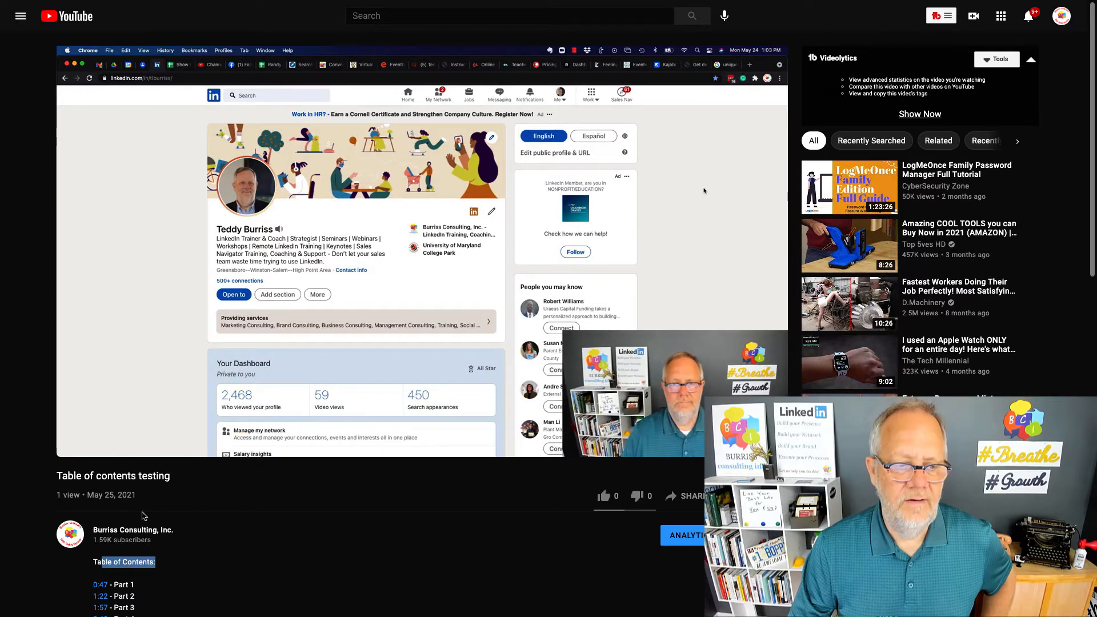
left_click(76, 446)
scroll(241, 475, "down", 2)
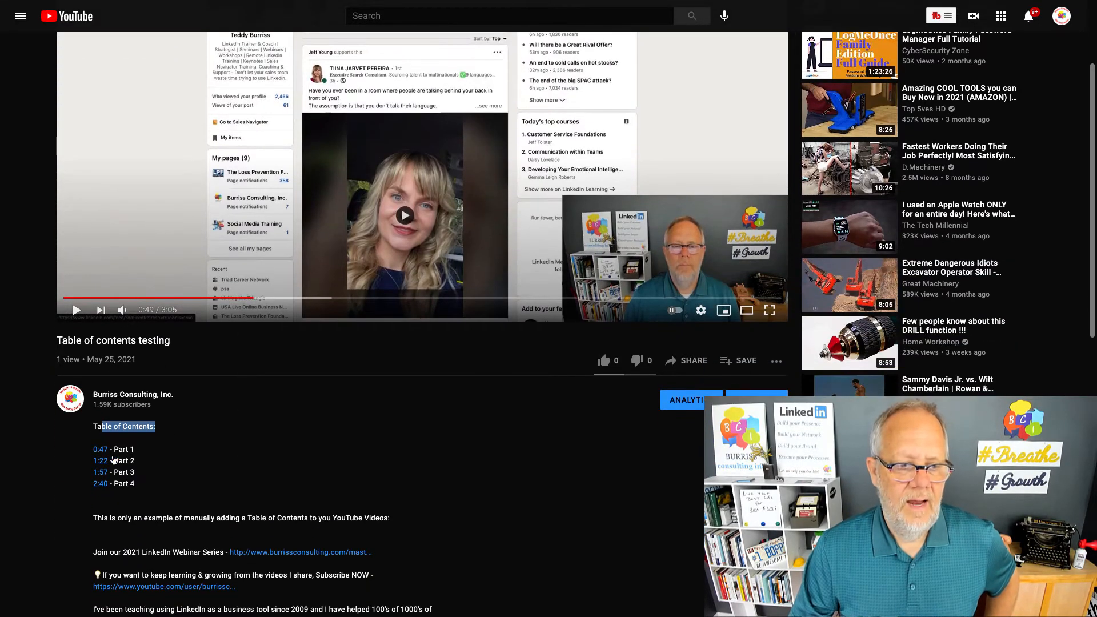
left_click(101, 461)
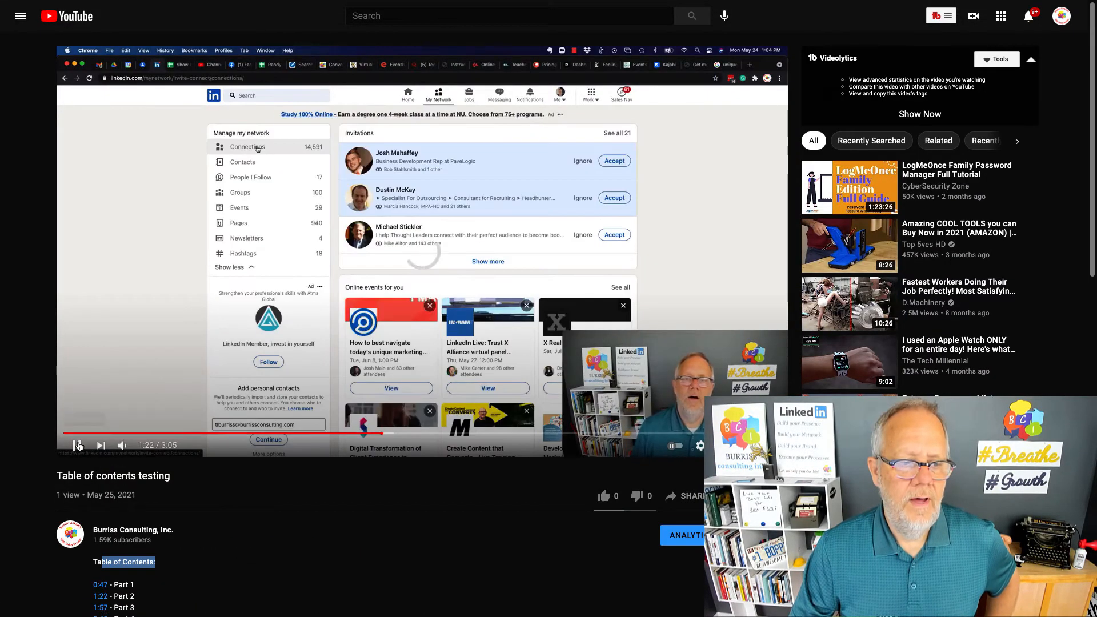
left_click(76, 446)
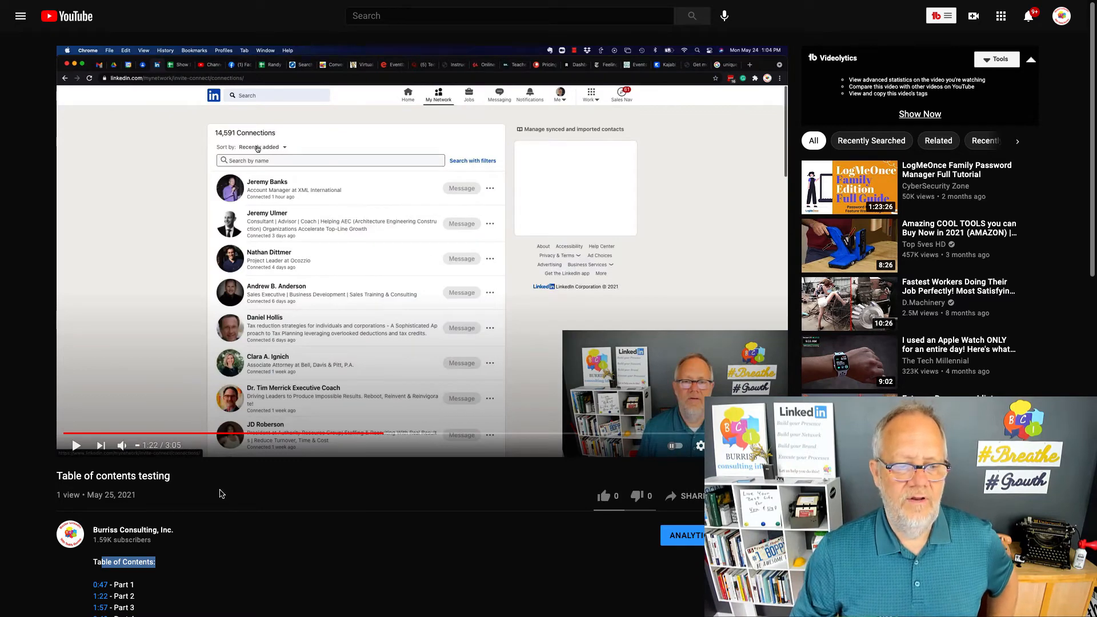
Test the 1:57 and 2:40 timestamp links in the description, pausing playback after each jump.
scroll(104, 475, "down", 2)
left_click(103, 470)
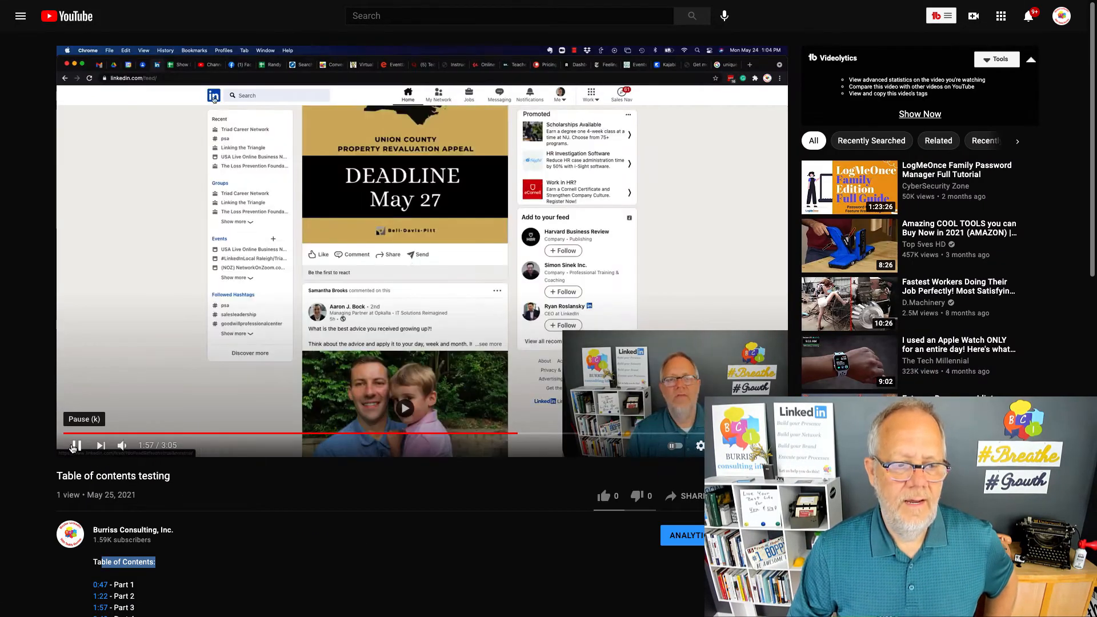
left_click(76, 445)
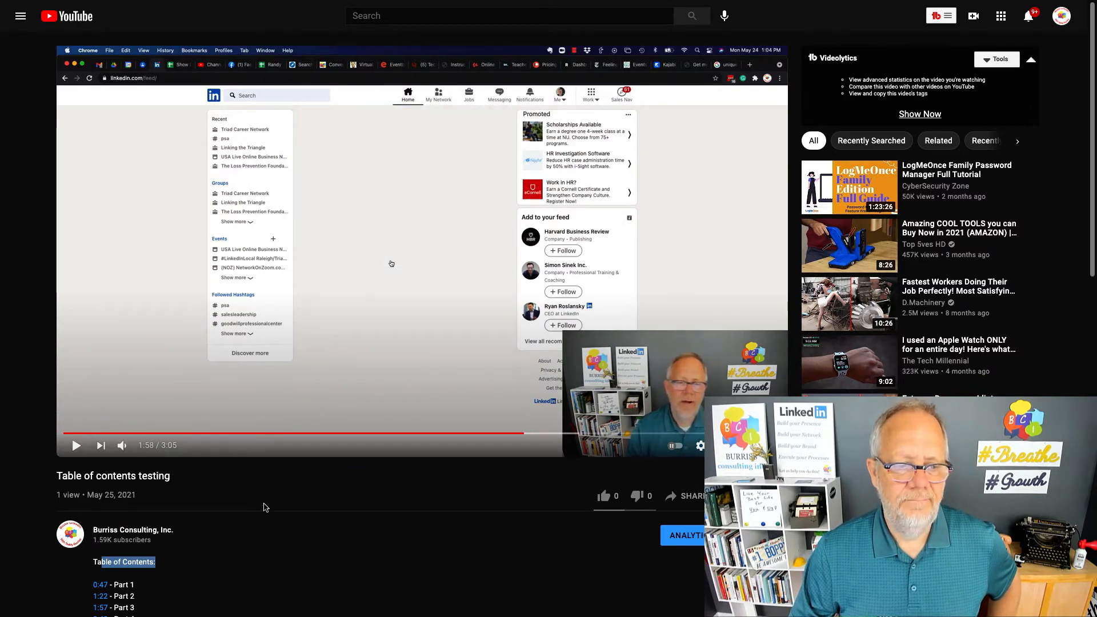
scroll(101, 467, "down", 3)
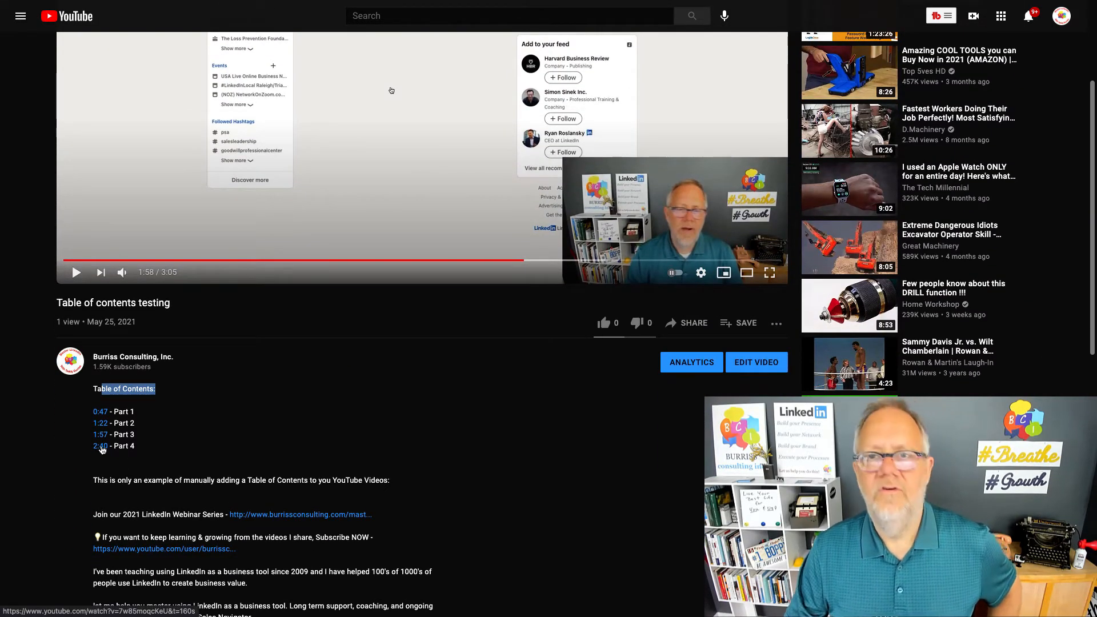
left_click(101, 447)
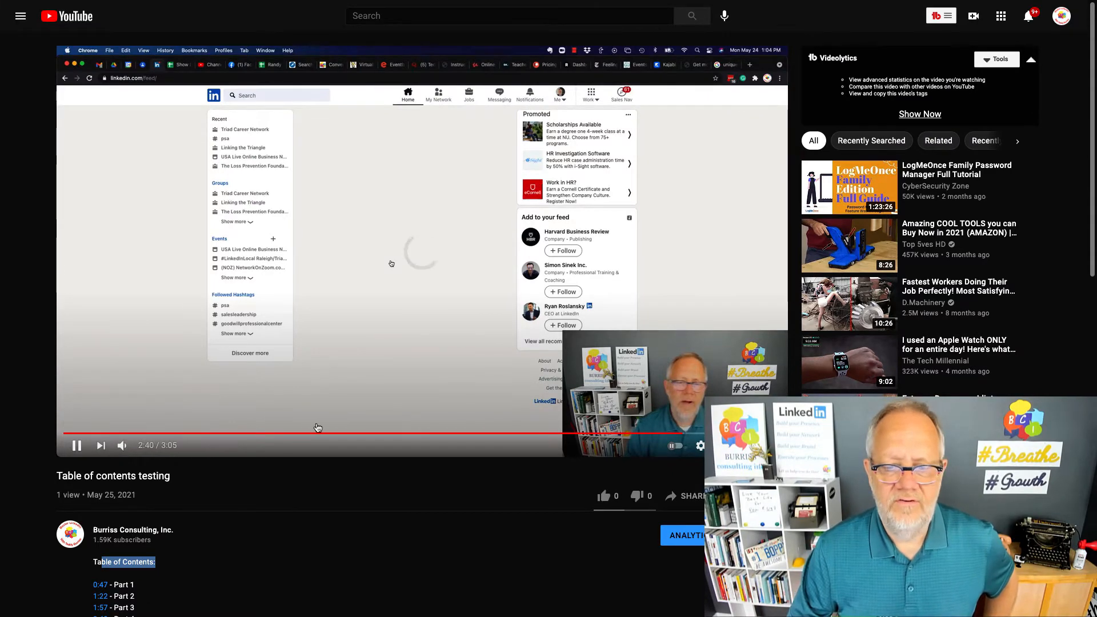
left_click(79, 446)
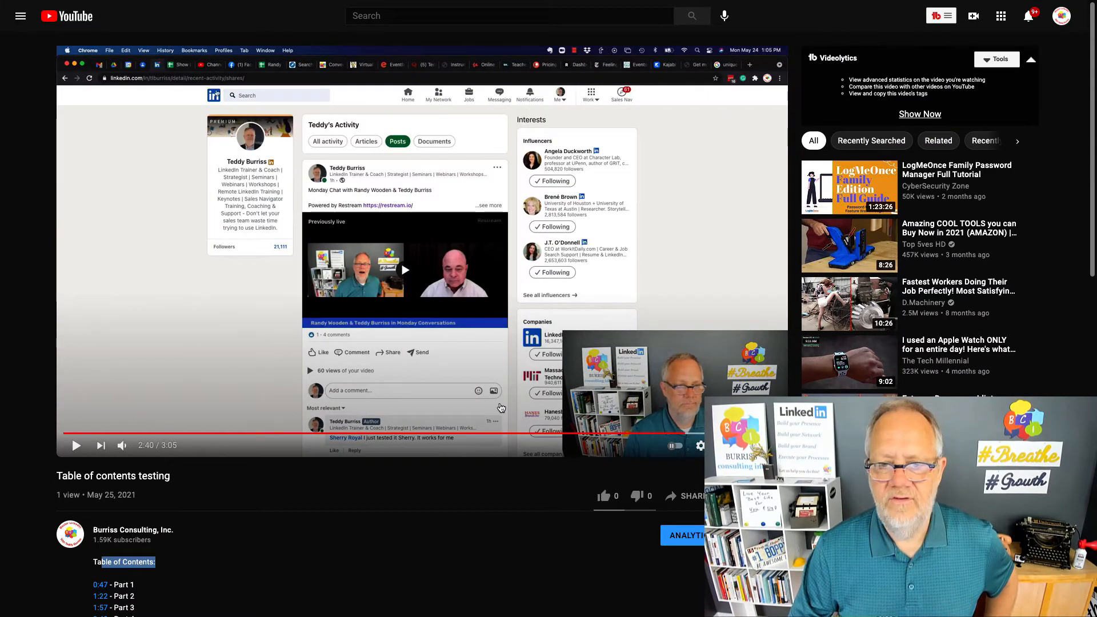
scroll(503, 490, "down", 1)
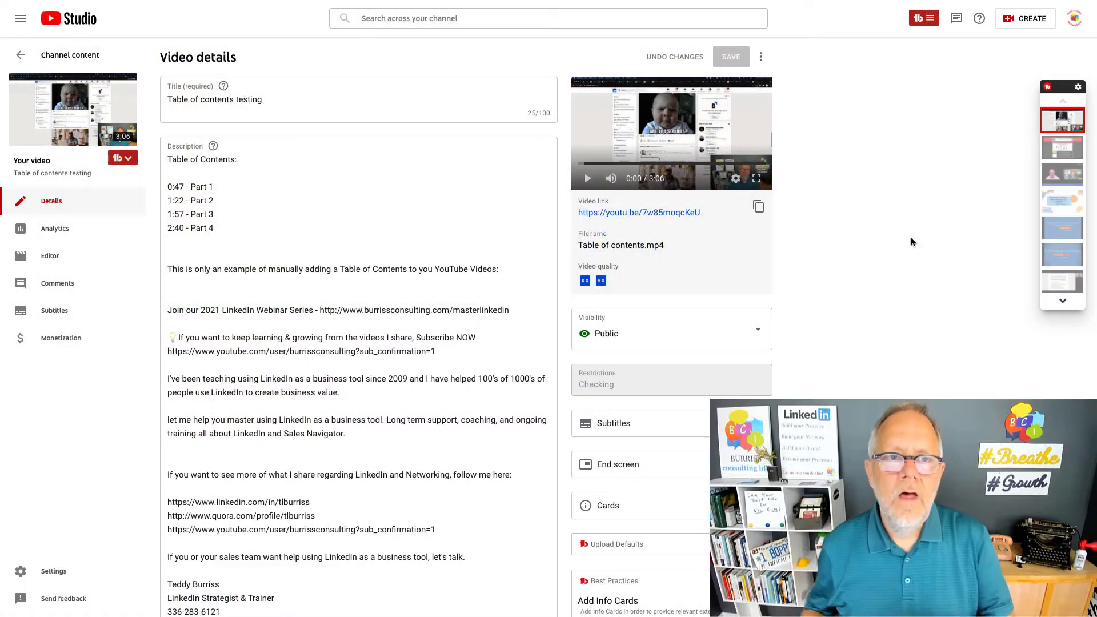